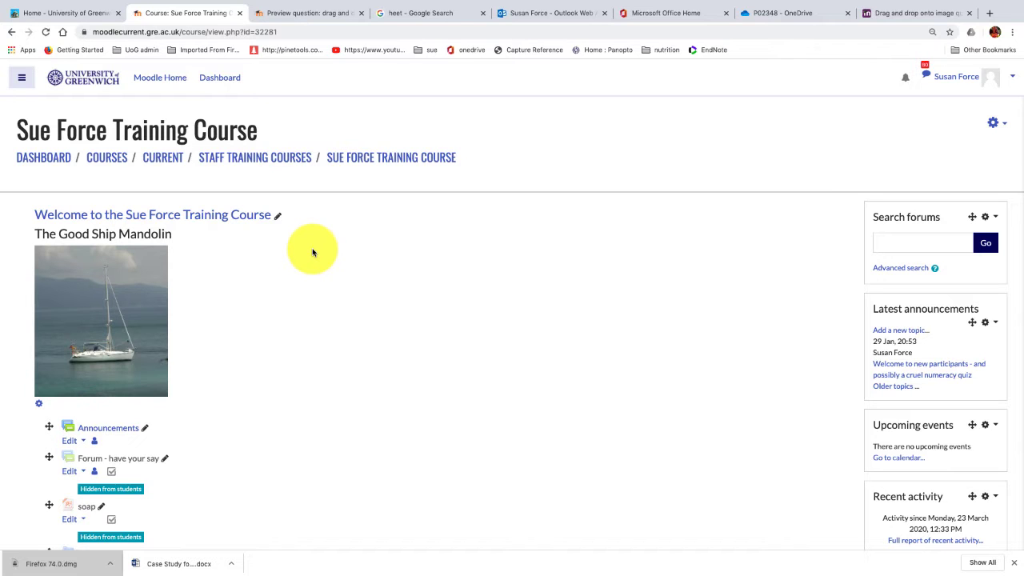
# Open the training course's question bank and show the questions in the Training questions category.
pyautogui.click(994, 126)
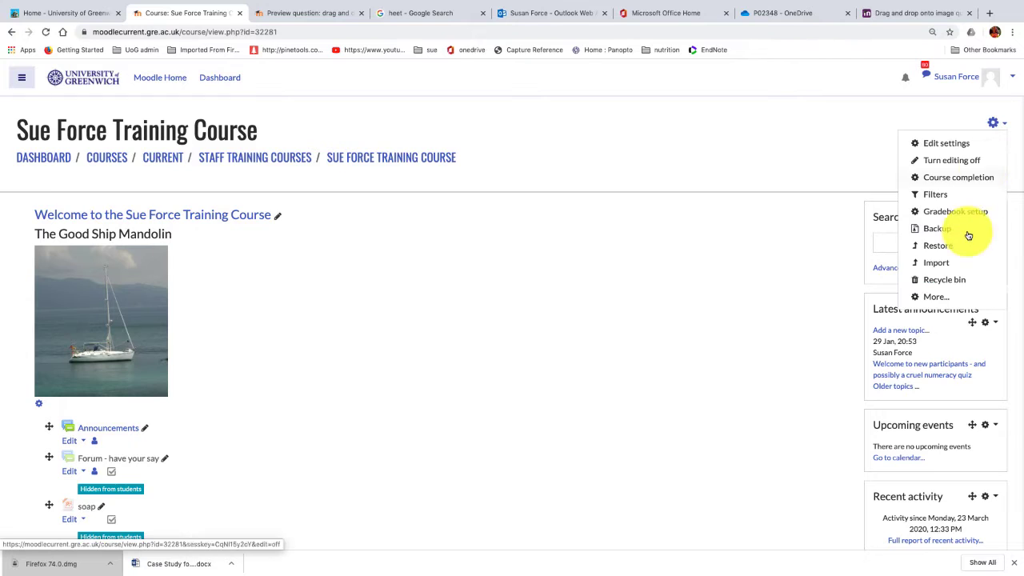
pyautogui.click(934, 297)
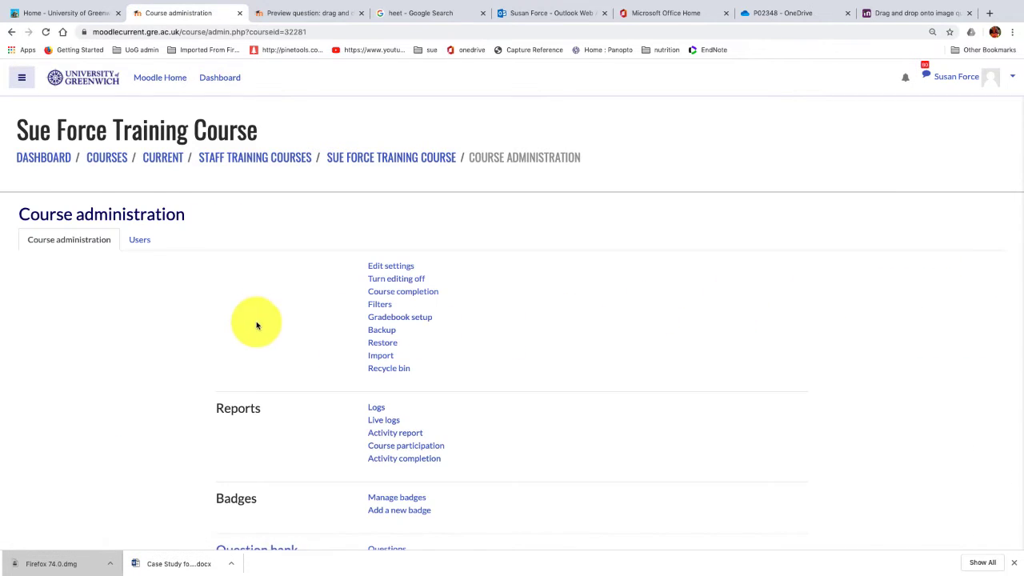
pyautogui.scroll(-4, 274, 349)
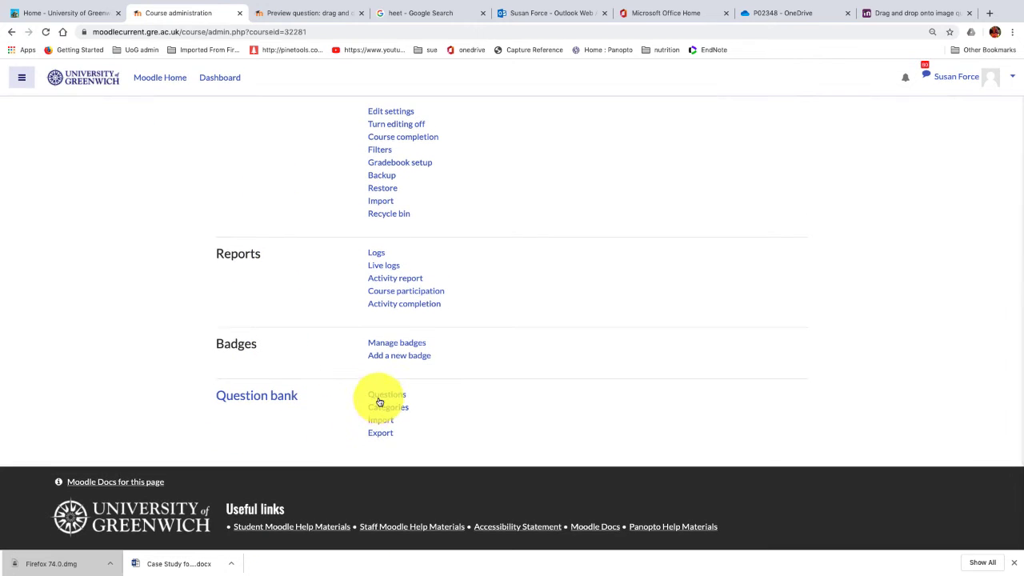
pyautogui.click(379, 400)
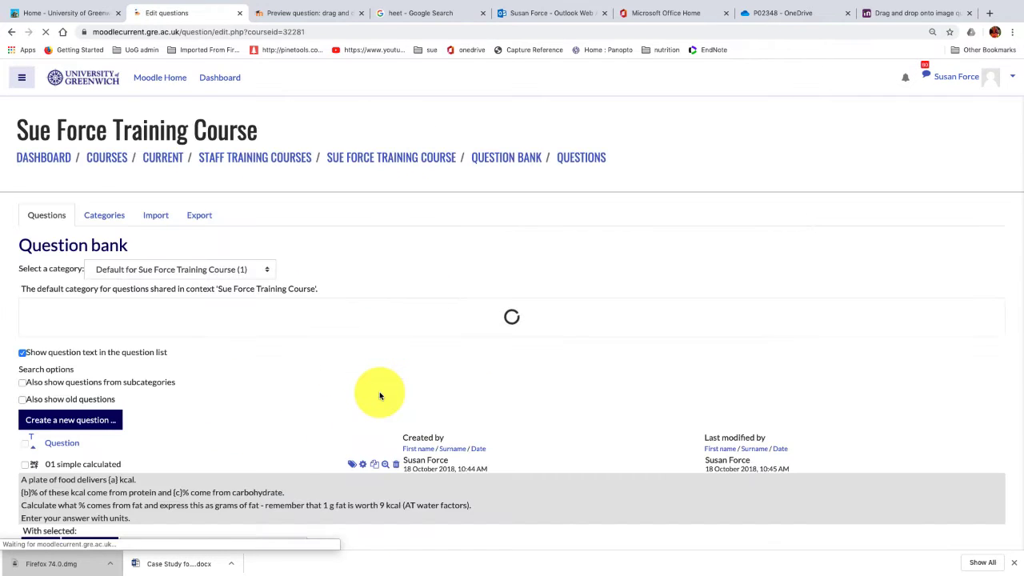
pyautogui.click(257, 270)
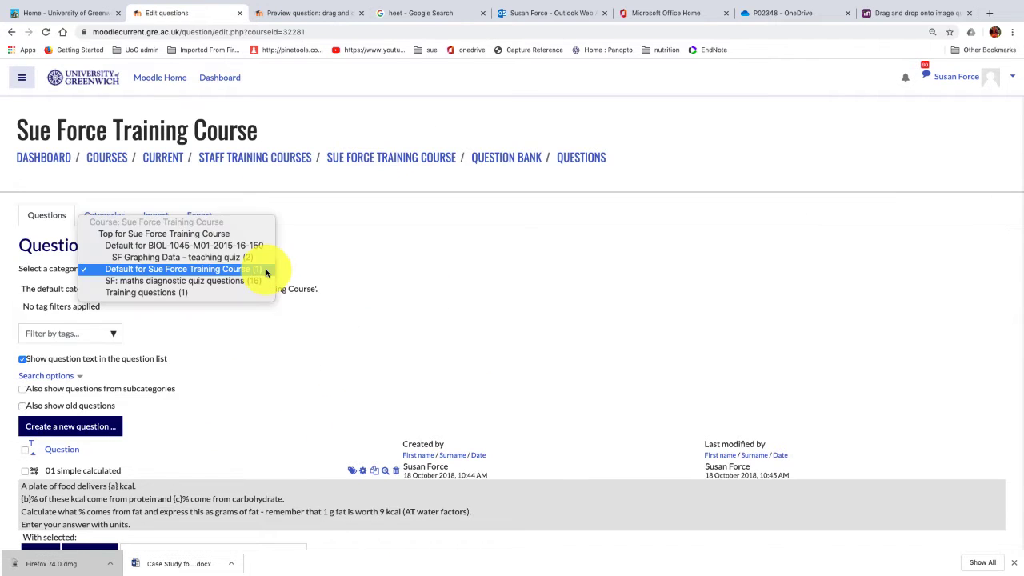
pyautogui.click(235, 299)
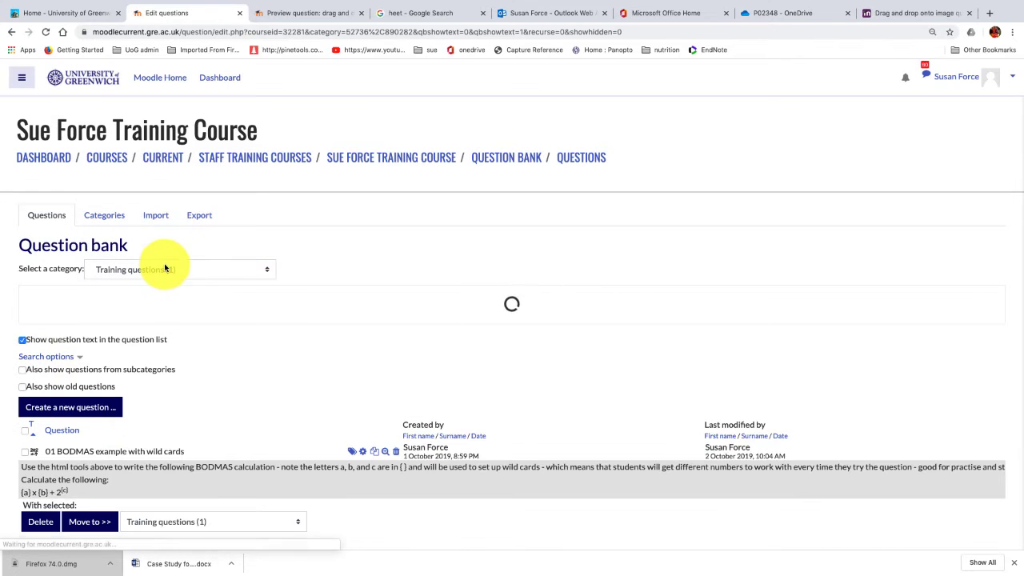
# Start a new question of the type Drag and drop onto image in the Training questions category.
pyautogui.click(63, 412)
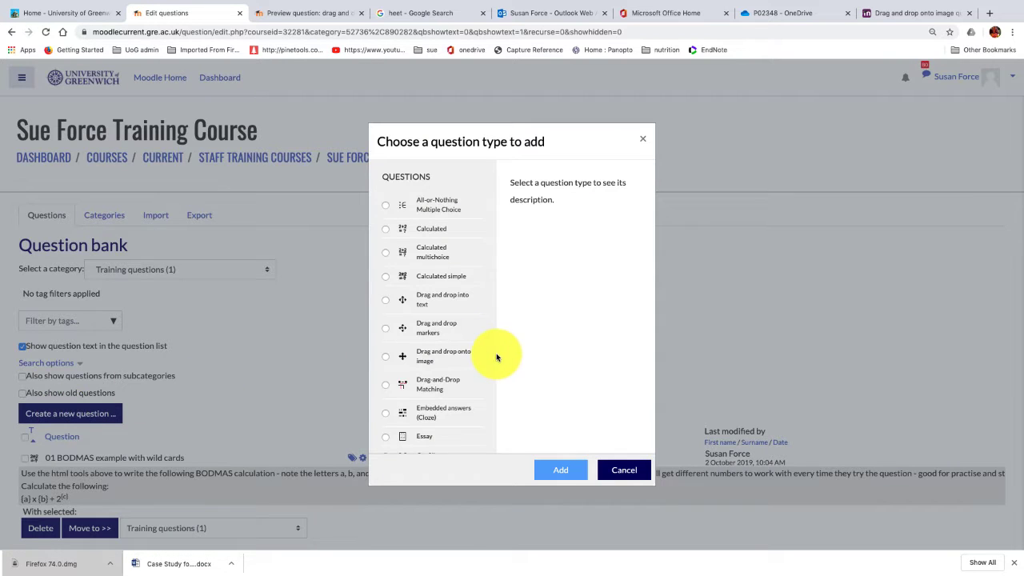
pyautogui.scroll(-1, 492, 356)
pyautogui.click(388, 329)
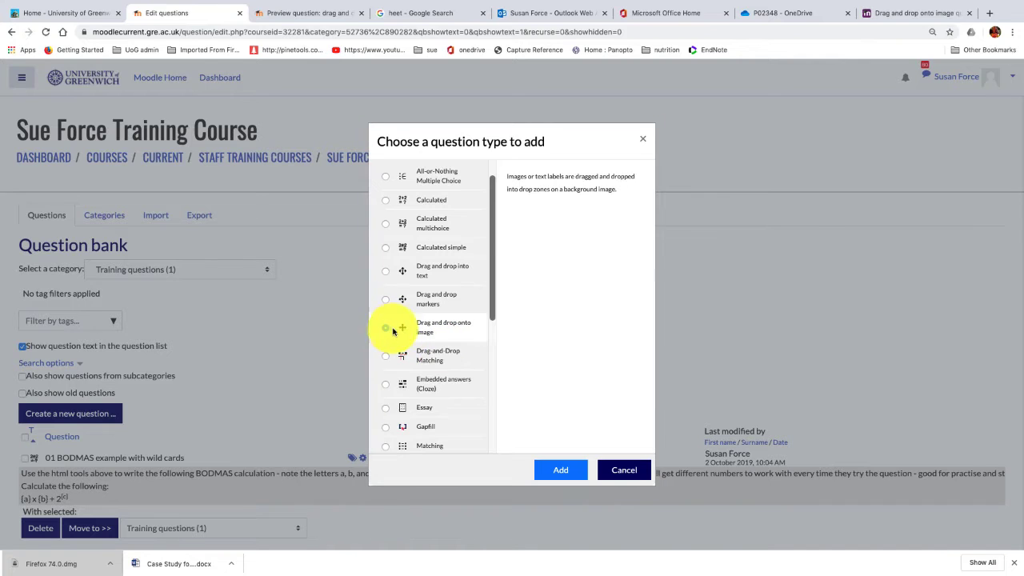
pyautogui.click(561, 470)
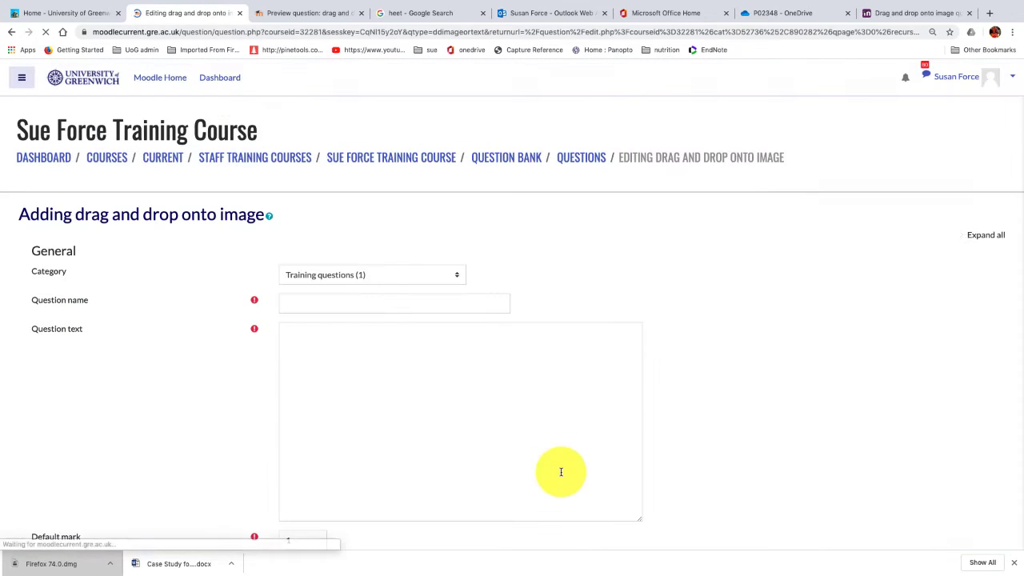
# Name the question "Drag and drop onto image" and enter "Instructions for students" as its question text.
pyautogui.click(333, 304)
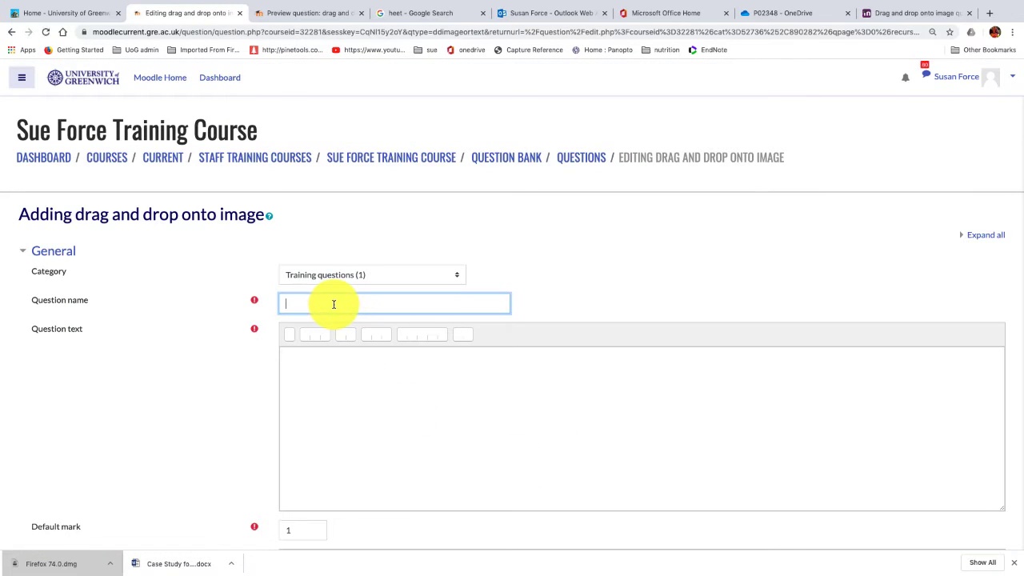
pyautogui.write('Drag and drop onto image')
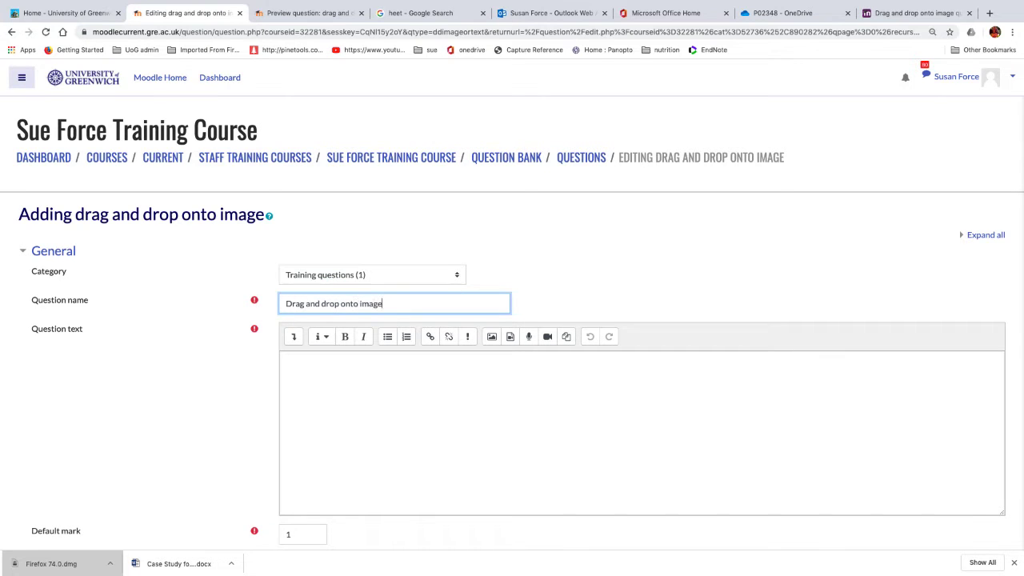
pyautogui.click(323, 387)
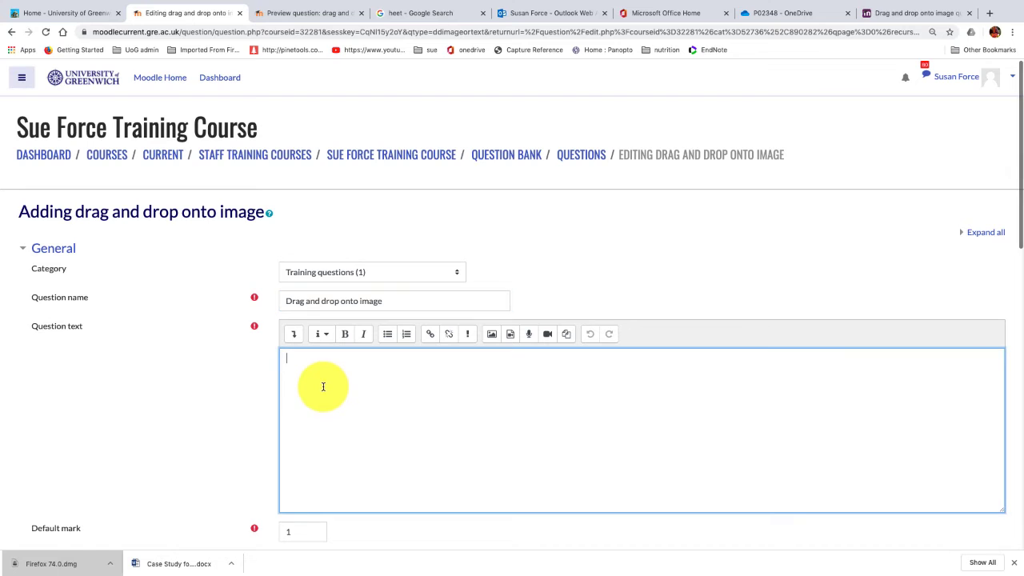
pyautogui.write('Instructions for')
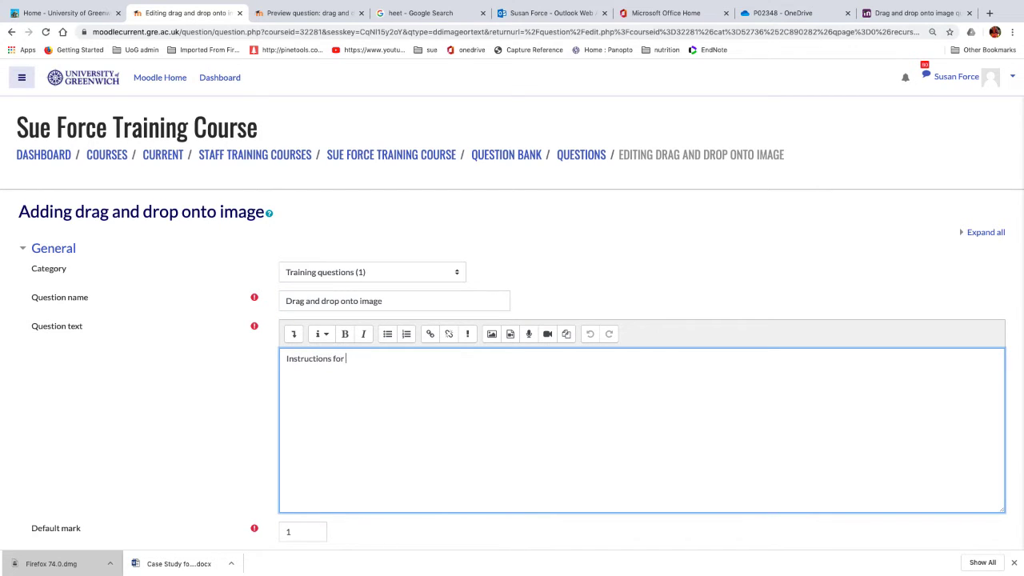
pyautogui.write(' students')
# Upload the isthmus picture from the images folder as the question's background image.
pyautogui.scroll(-3, 348, 407)
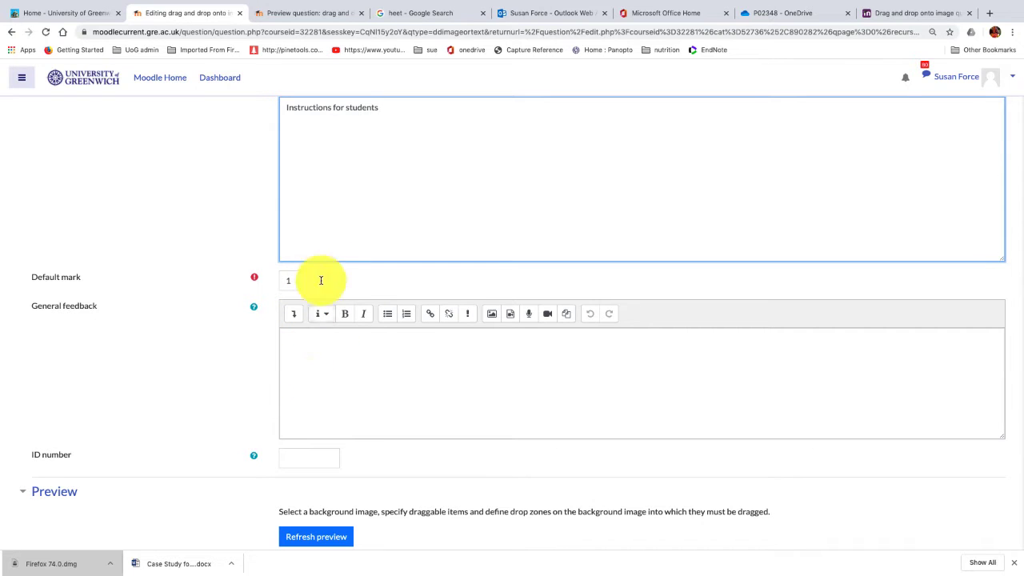
pyautogui.scroll(-2, 329, 392)
pyautogui.scroll(-2, 329, 405)
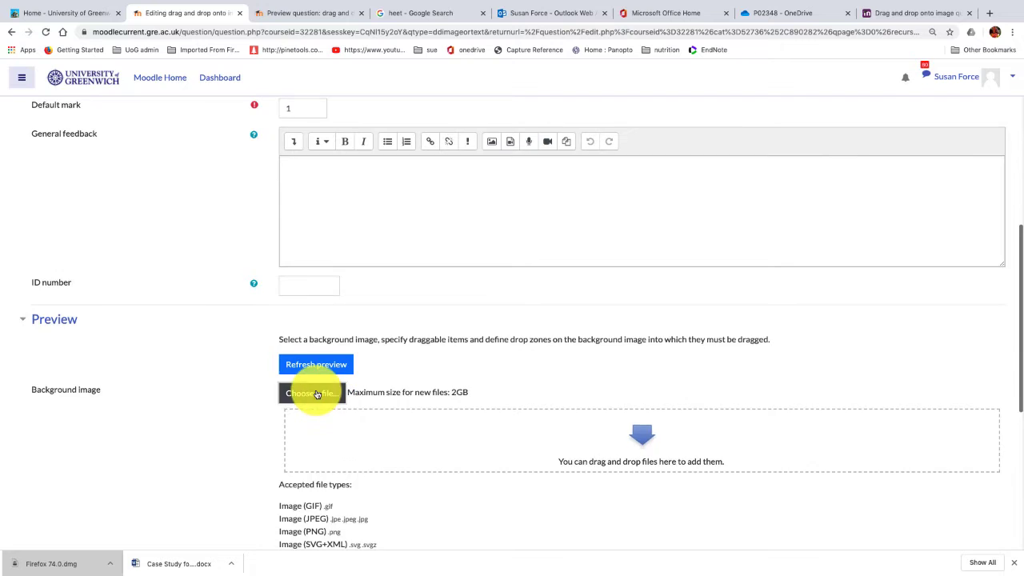
pyautogui.click(316, 392)
pyautogui.click(430, 274)
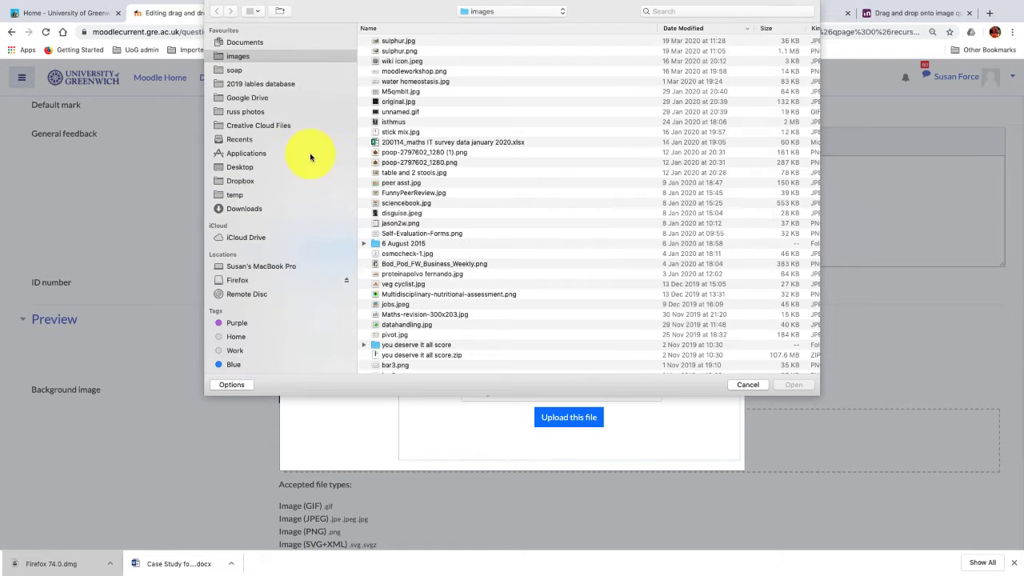
pyautogui.click(391, 121)
pyautogui.click(801, 386)
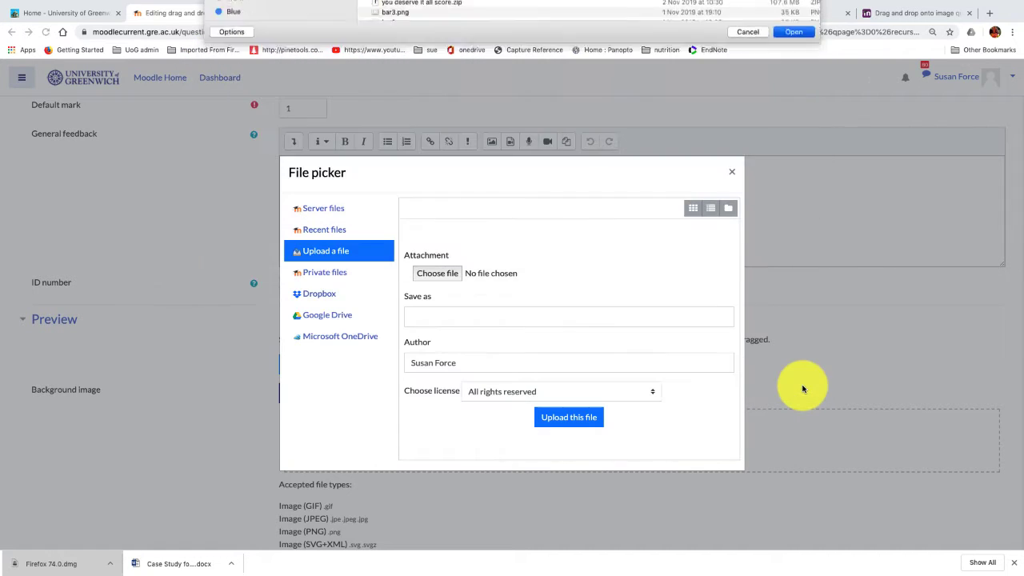
pyautogui.click(558, 422)
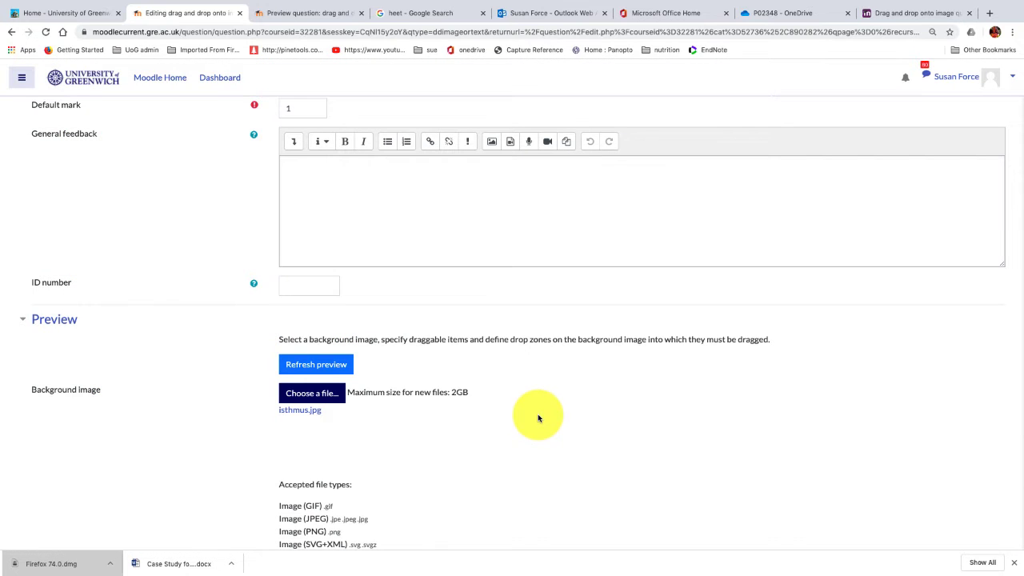
# Expand the Draggable items section and enable shuffling of the drag items each time the question is attempted.
pyautogui.scroll(-5, 536, 398)
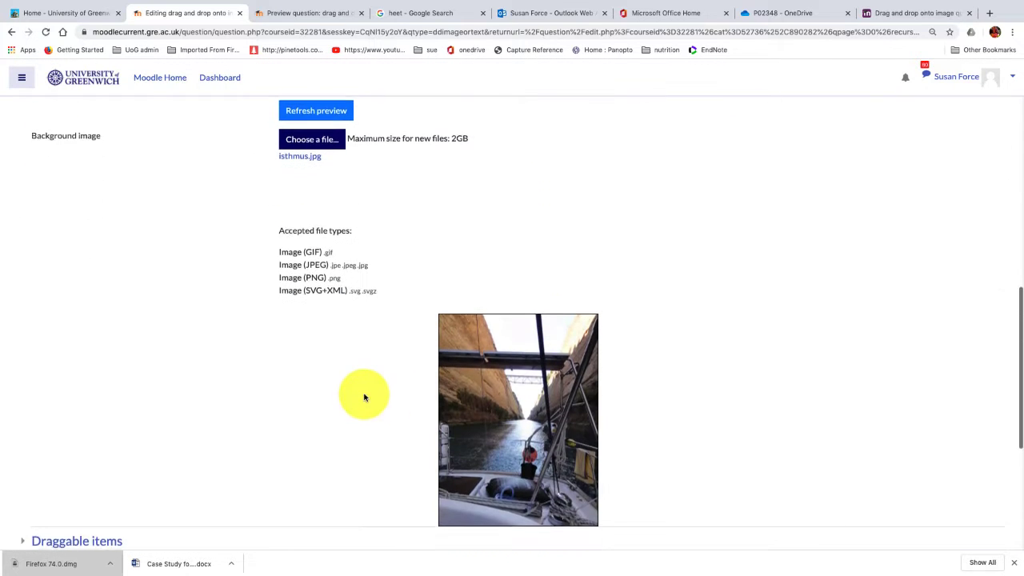
pyautogui.scroll(-1, 364, 398)
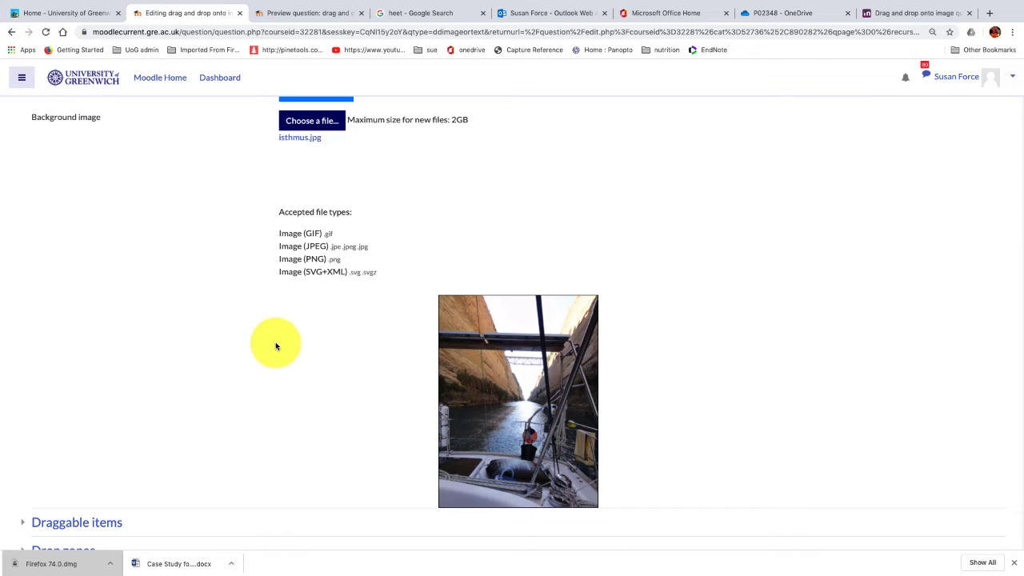
pyautogui.scroll(-3, 260, 350)
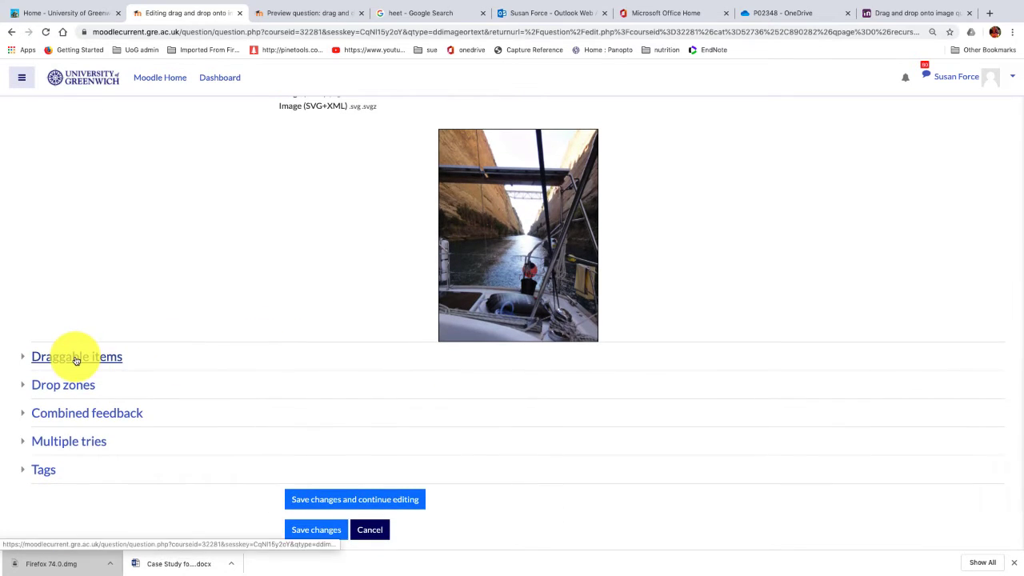
pyautogui.click(77, 360)
pyautogui.scroll(-1, 231, 333)
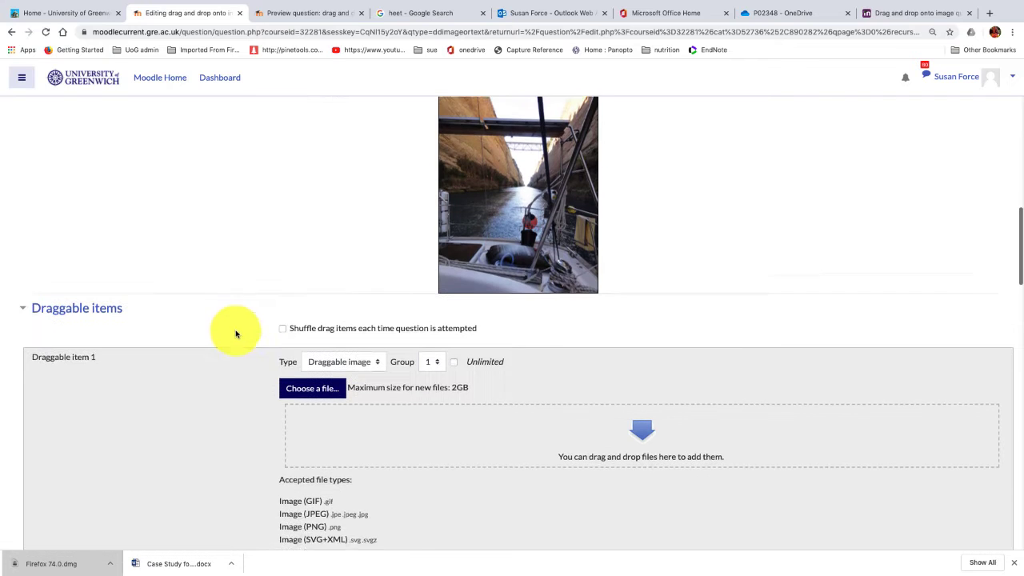
pyautogui.click(282, 307)
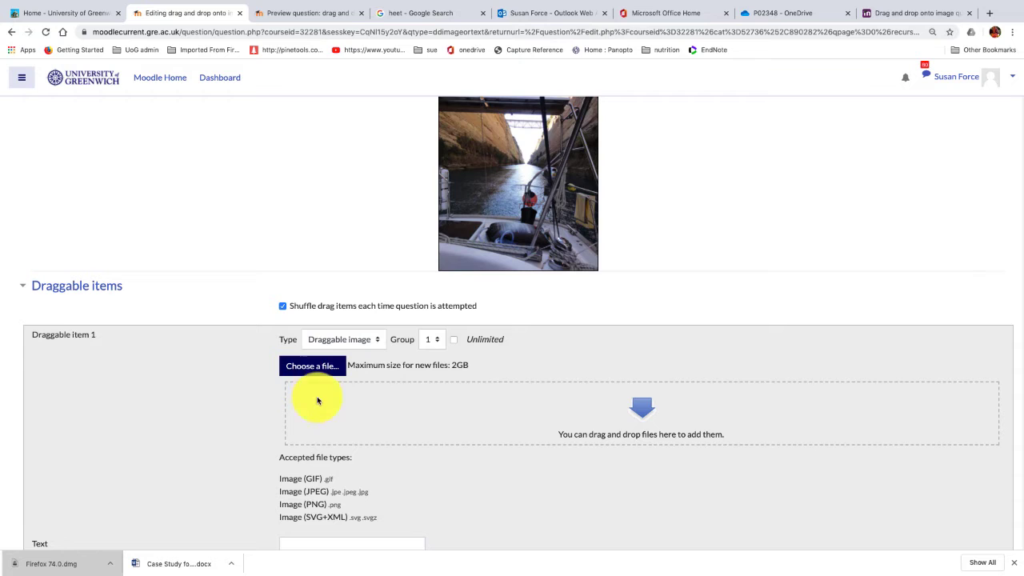
# Make draggable item 1 a Draggable text with the label "winch".
pyautogui.scroll(-1, 314, 408)
pyautogui.click(377, 329)
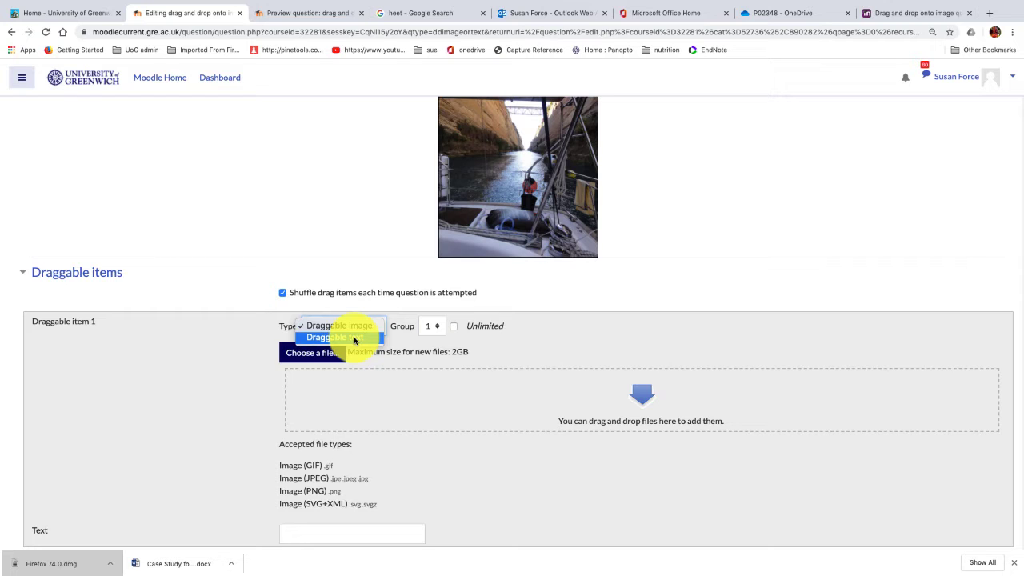
pyautogui.click(354, 337)
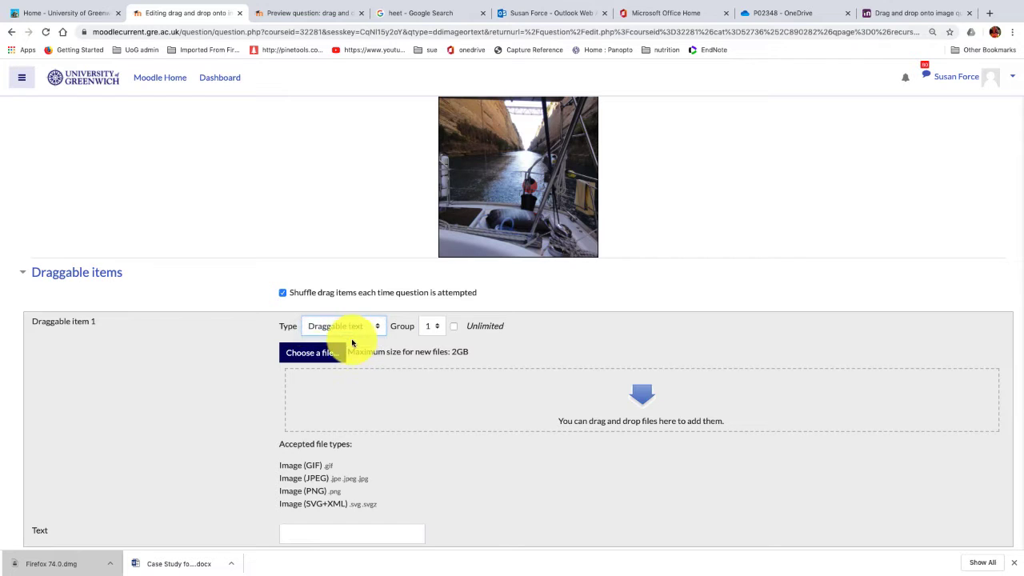
pyautogui.scroll(-3, 229, 377)
pyautogui.click(305, 418)
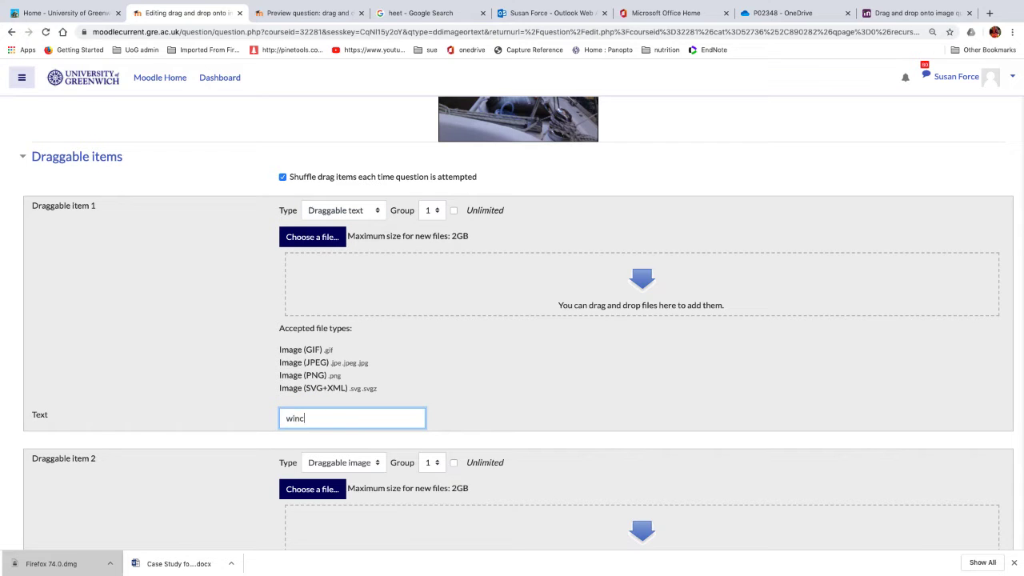
# Make draggable item 2 a Draggable text with the label "solar panel".
pyautogui.scroll(-4, 286, 434)
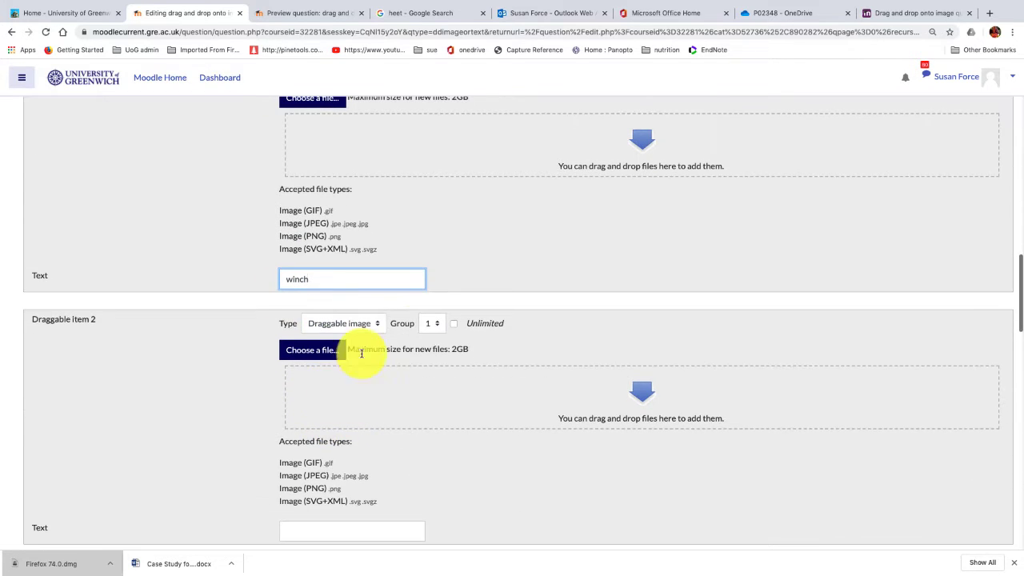
pyautogui.click(377, 327)
pyautogui.click(344, 336)
pyautogui.scroll(-3, 348, 425)
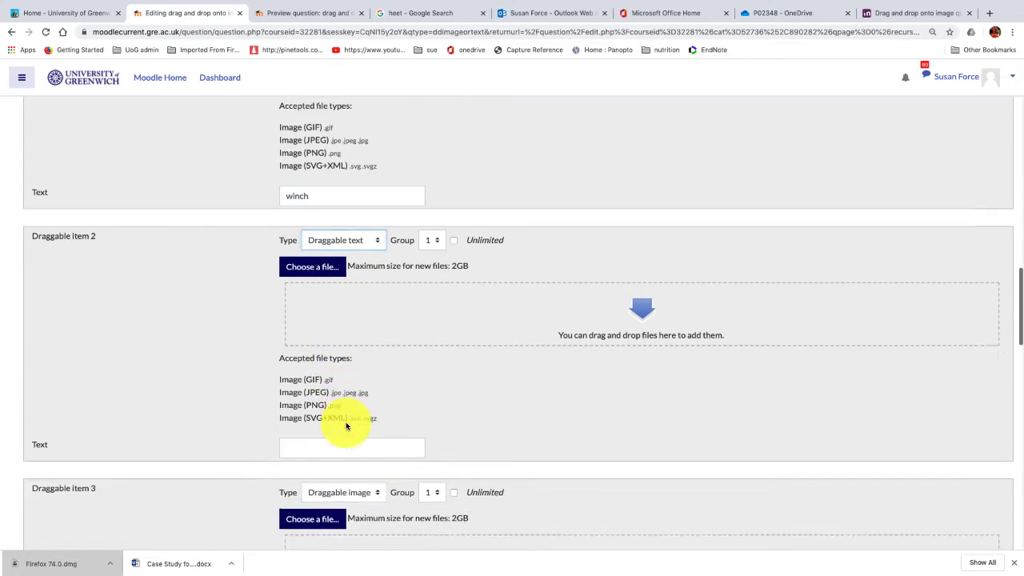
pyautogui.click(314, 409)
pyautogui.write('sol')
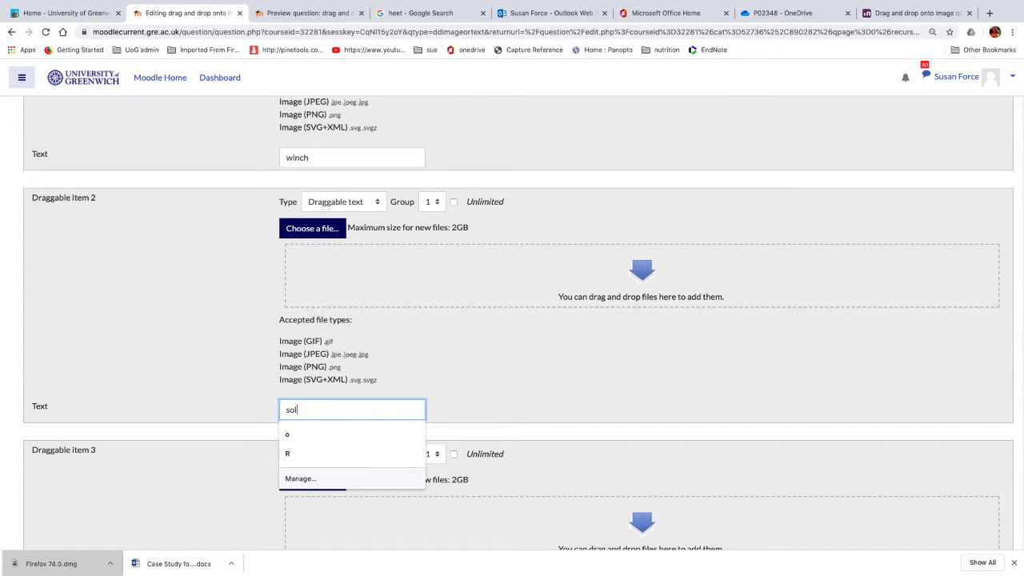
pyautogui.write('ar panel')
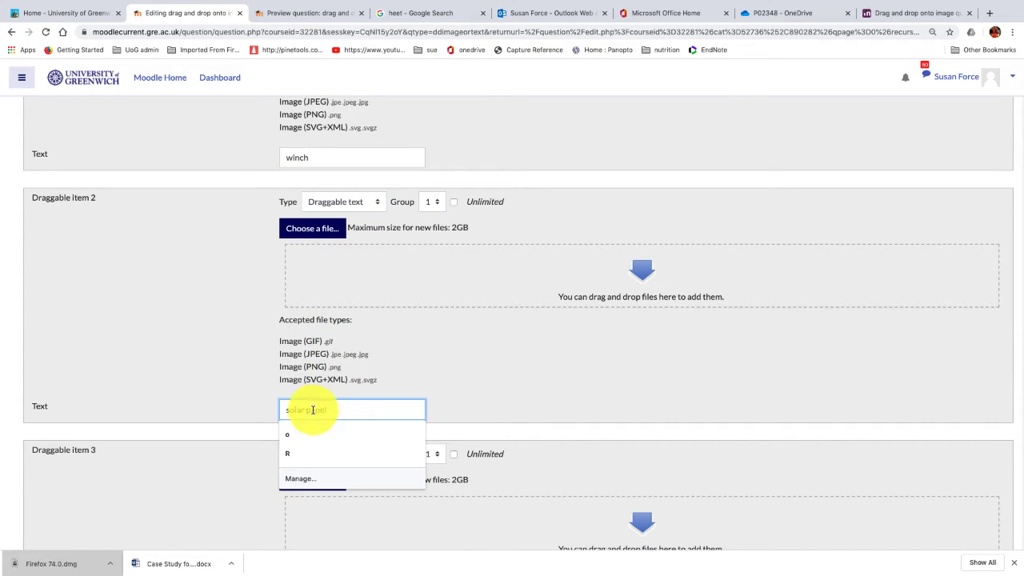
pyautogui.click(231, 473)
# Make draggable item 3 a Draggable text with the label "mainsheet".
pyautogui.scroll(-5, 231, 473)
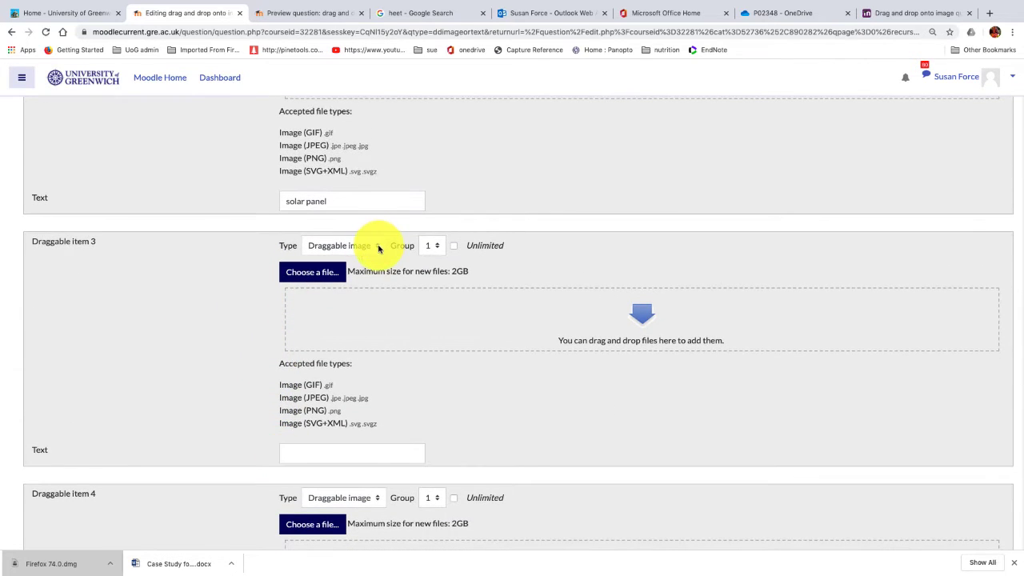
pyautogui.click(365, 245)
pyautogui.click(366, 257)
pyautogui.click(304, 457)
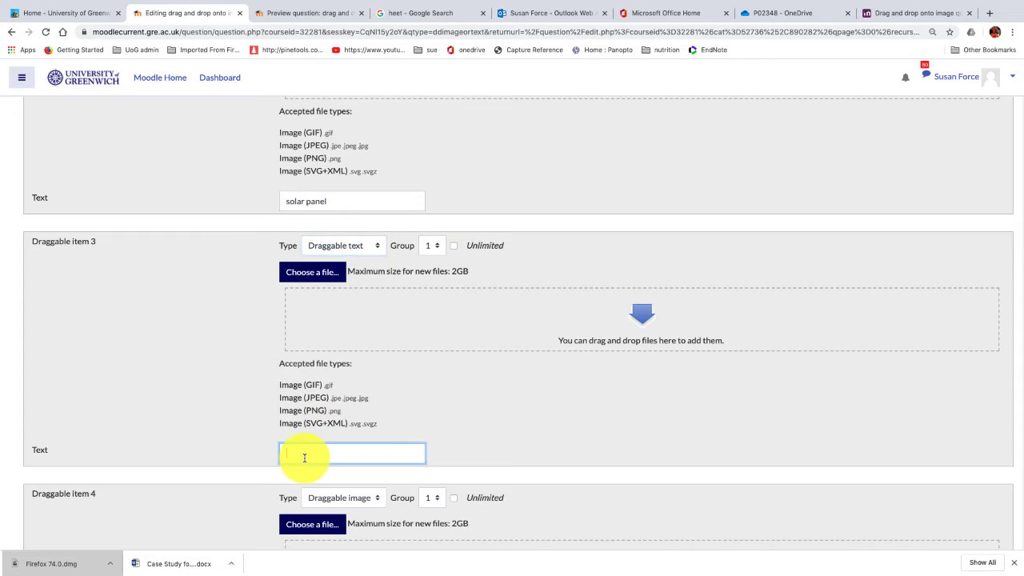
pyautogui.write('mainsheet')
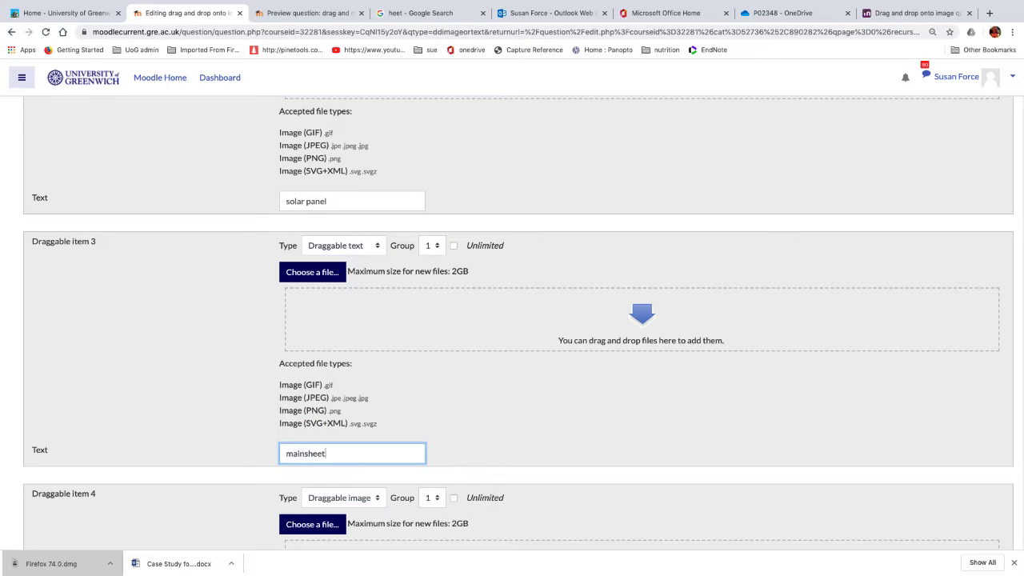
pyautogui.scroll(6, 425, 397)
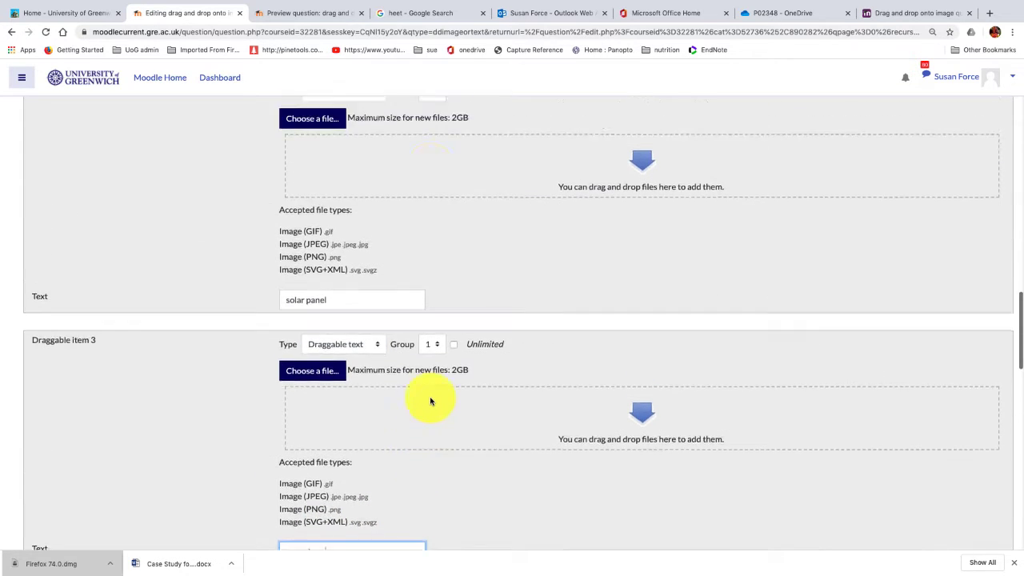
pyautogui.scroll(5, 429, 400)
pyautogui.scroll(-3, 448, 384)
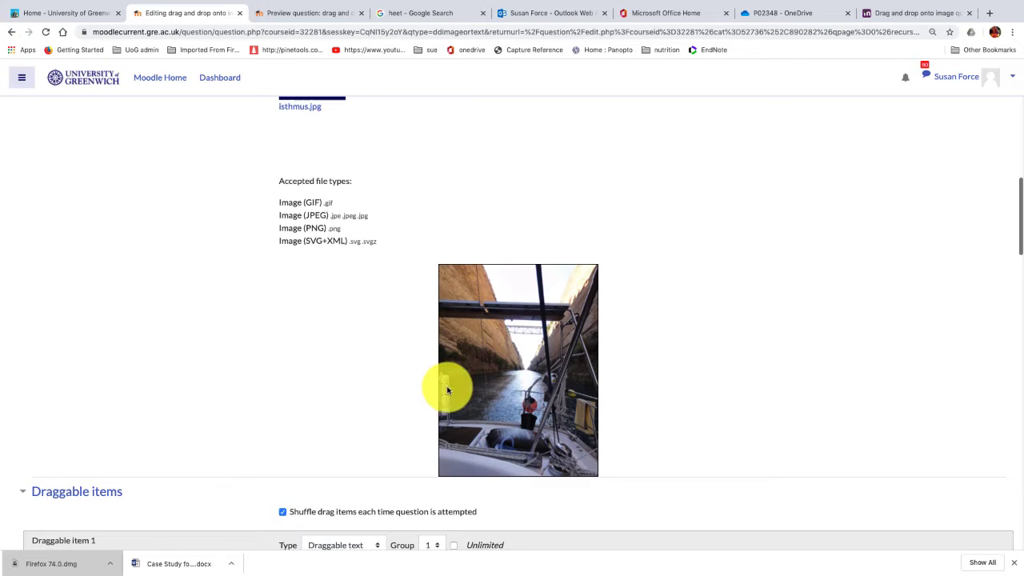
# Expand the Drop zones section and assign winch to drop zone 1, solar panel to drop zone 2 and mainsheet to drop zone 3.
pyautogui.scroll(-15, 383, 386)
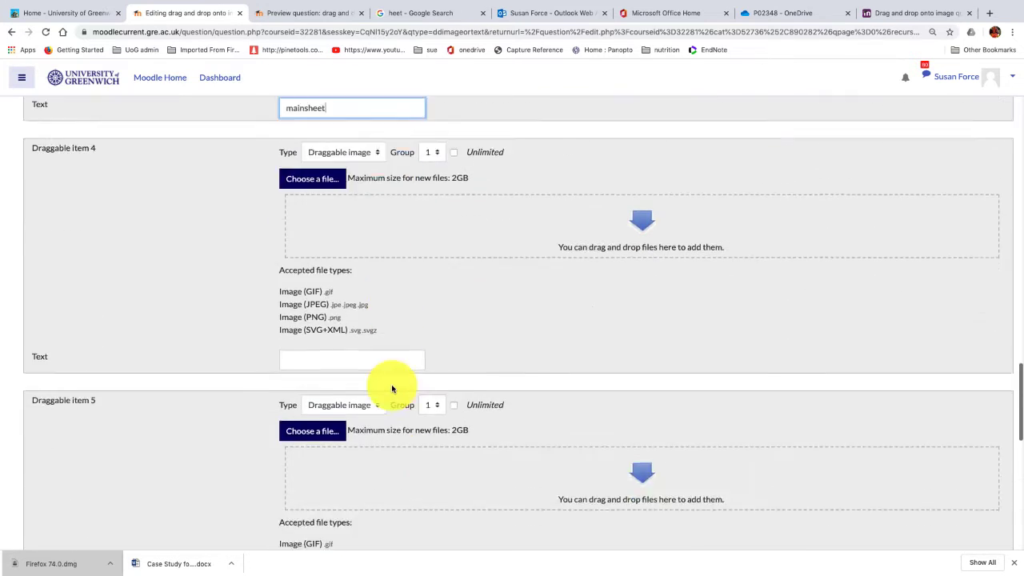
pyautogui.scroll(-10, 392, 389)
pyautogui.scroll(2, 352, 320)
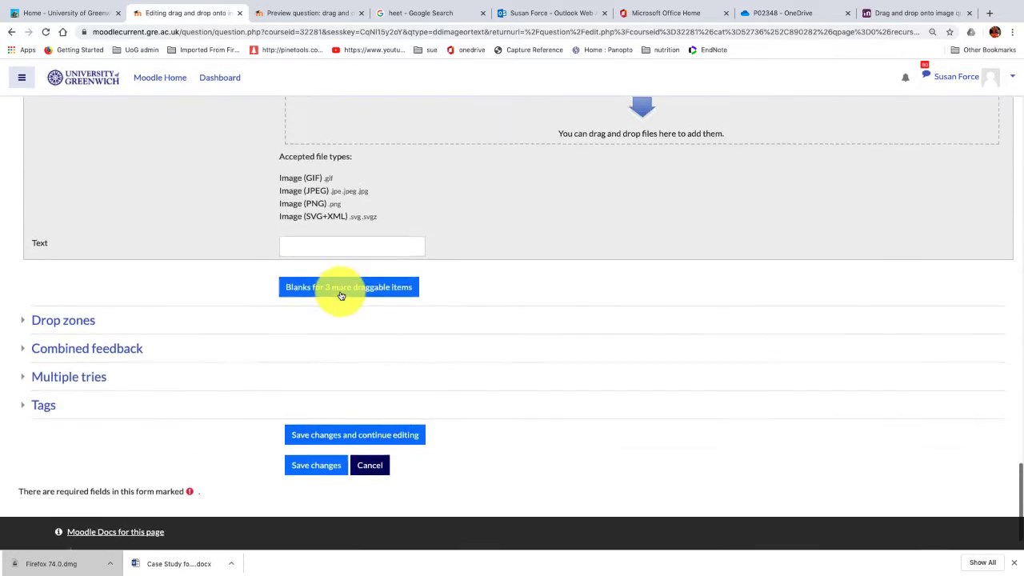
pyautogui.click(71, 328)
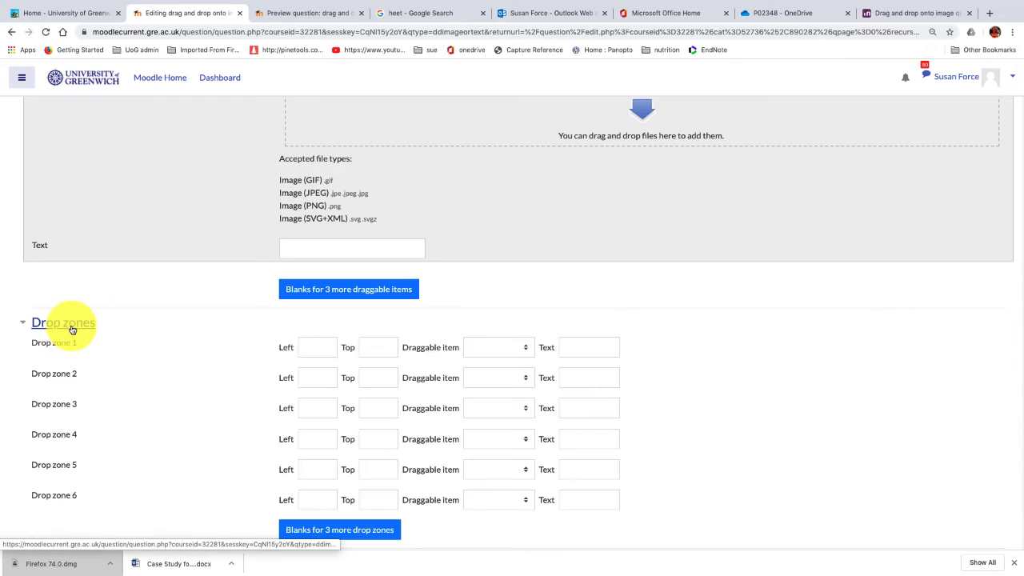
pyautogui.click(527, 353)
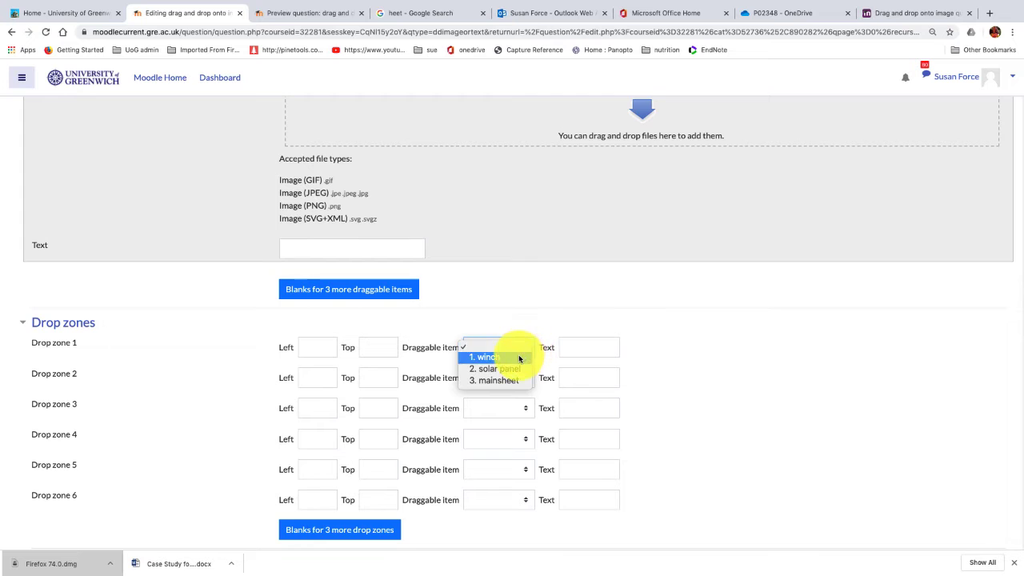
pyautogui.click(519, 357)
pyautogui.click(526, 381)
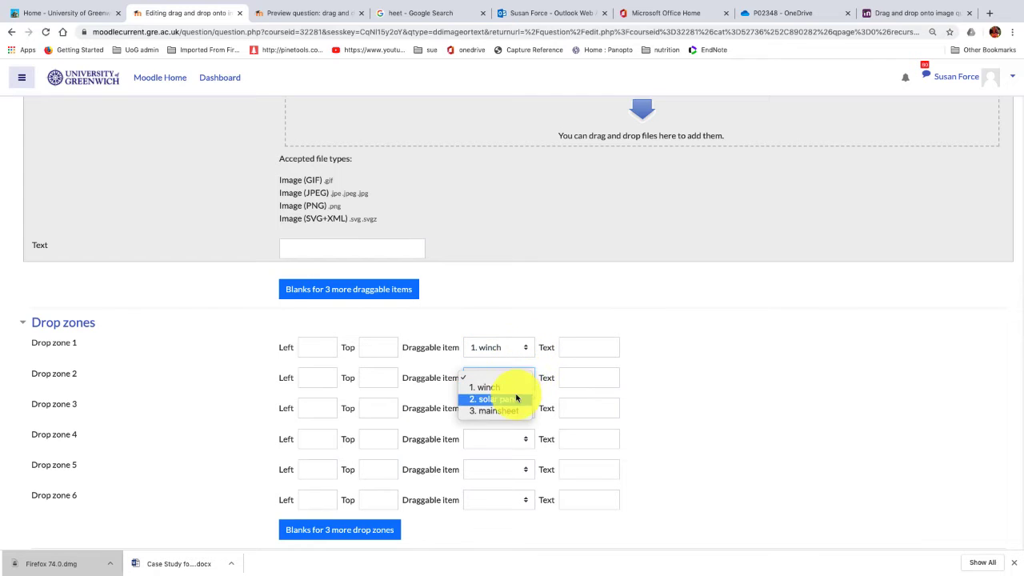
pyautogui.click(516, 402)
pyautogui.click(525, 411)
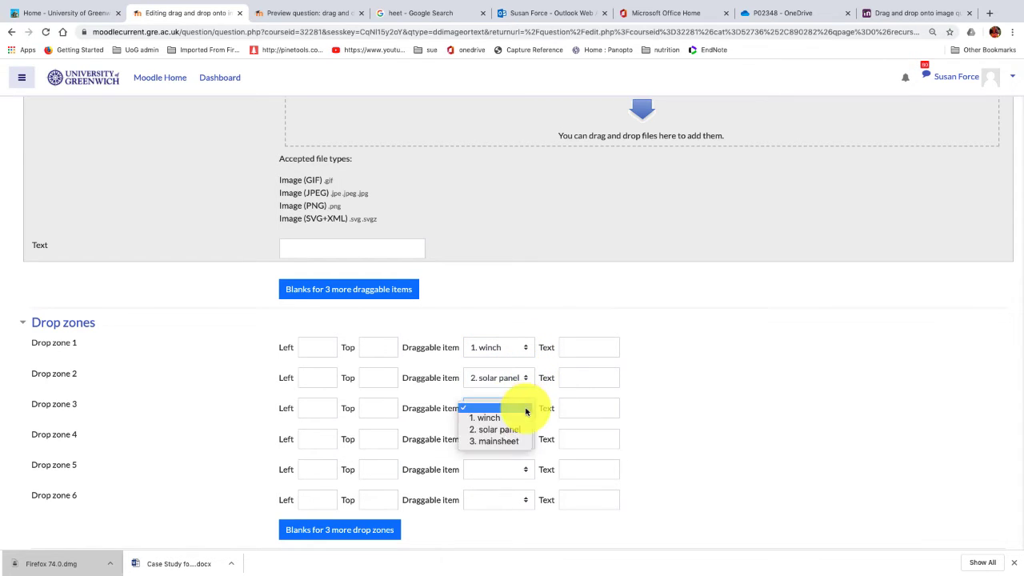
pyautogui.click(513, 441)
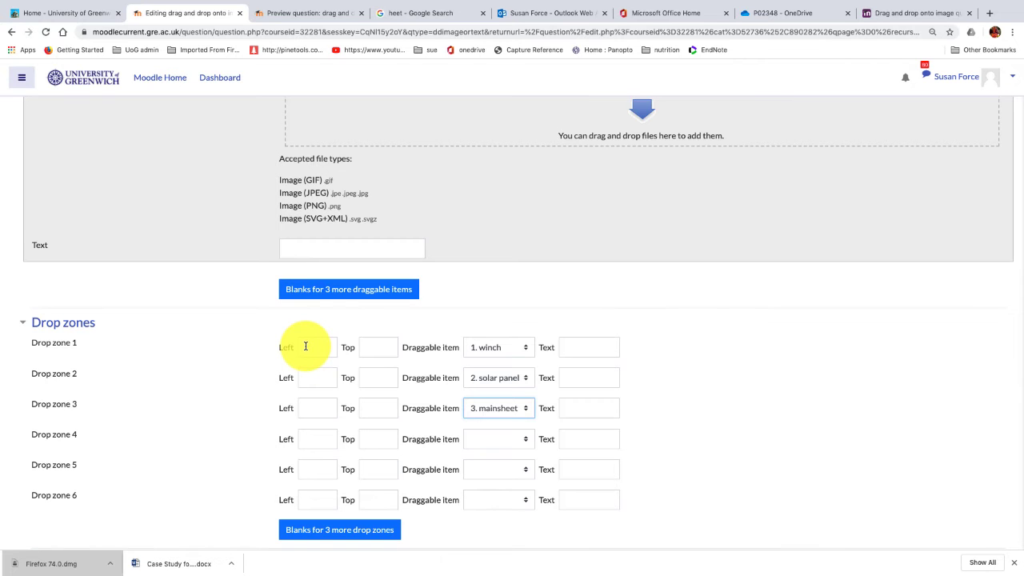
# Position the labels on the boat photo: mainsheet at about left 65, top 341, solar panel at about 91, 79, winch at about 215, 338.
pyautogui.scroll(-1, 305, 346)
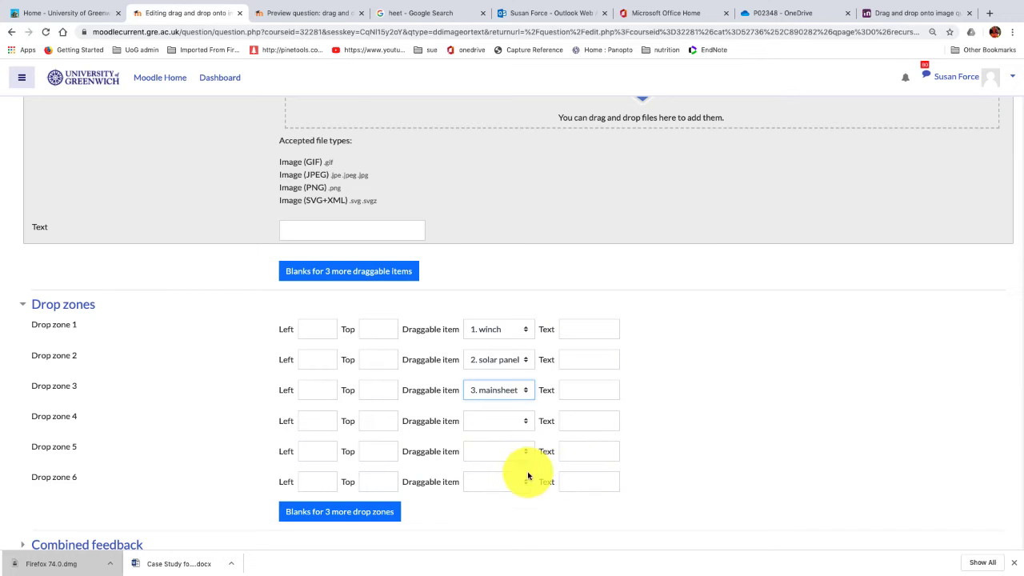
pyautogui.scroll(8, 363, 443)
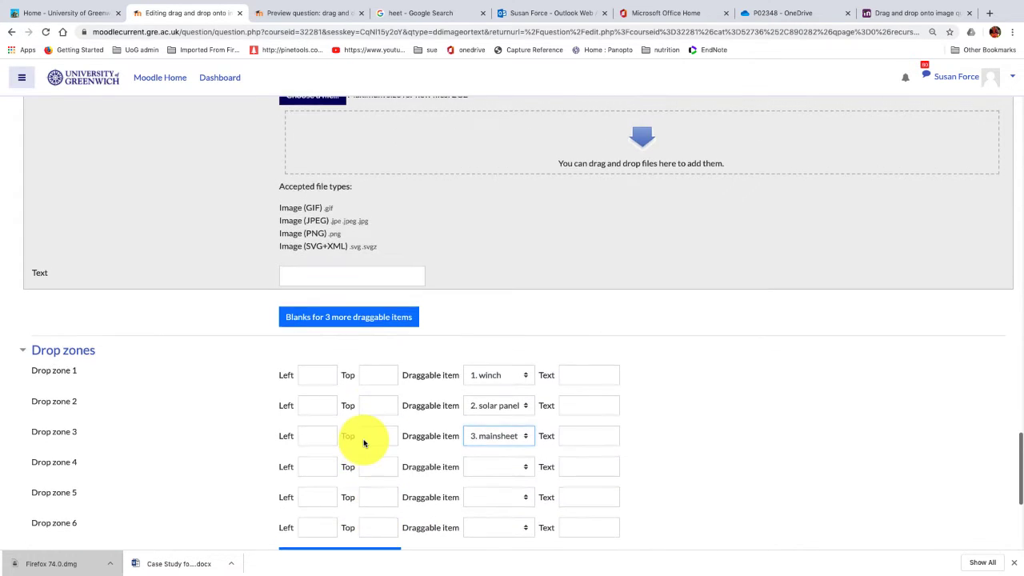
pyautogui.scroll(15, 419, 428)
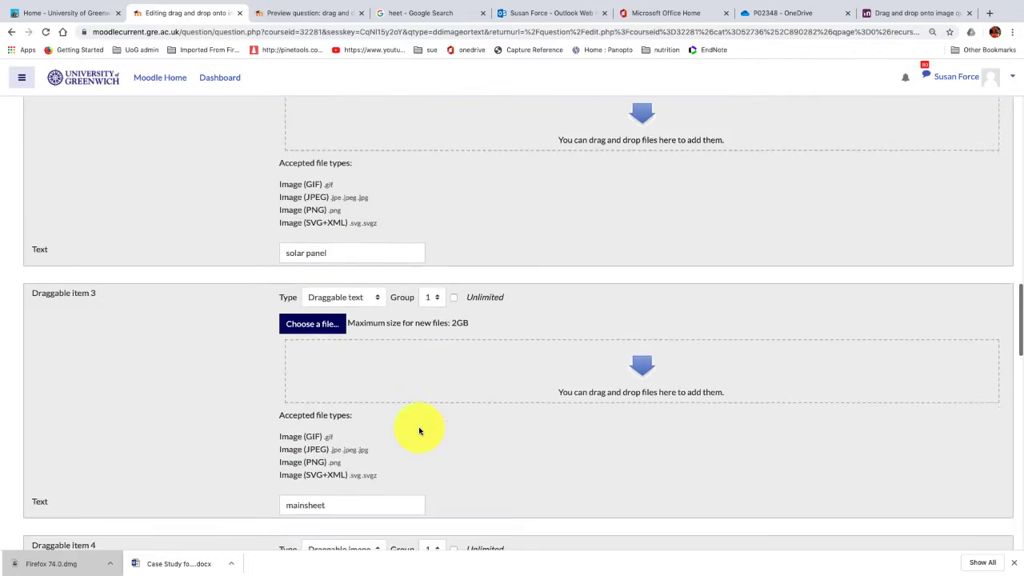
pyautogui.scroll(-1, 419, 432)
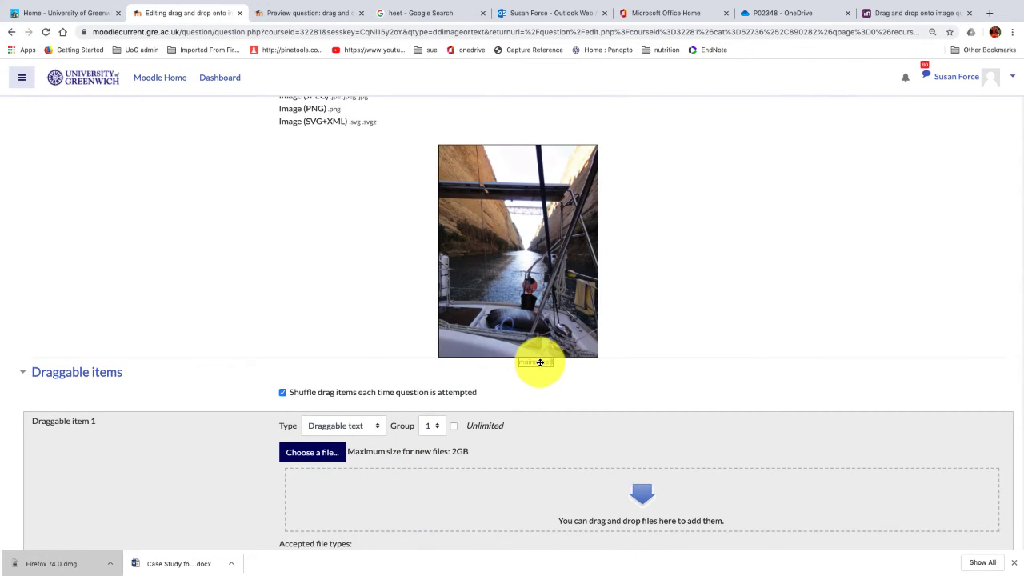
pyautogui.moveTo(540, 363); pyautogui.dragTo(494, 331)
pyautogui.moveTo(533, 362); pyautogui.dragTo(504, 191)
pyautogui.moveTo(532, 361); pyautogui.dragTo(567, 331)
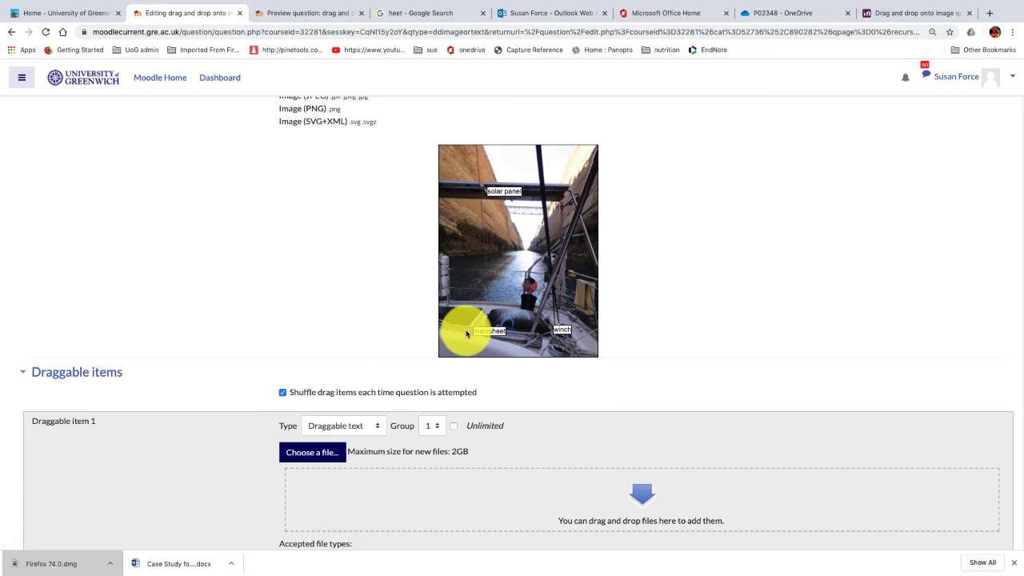
# Expand the Multiple tries section and set the penalty for each incorrect try to 0%.
pyautogui.scroll(-5, 297, 295)
pyautogui.scroll(-13, 294, 304)
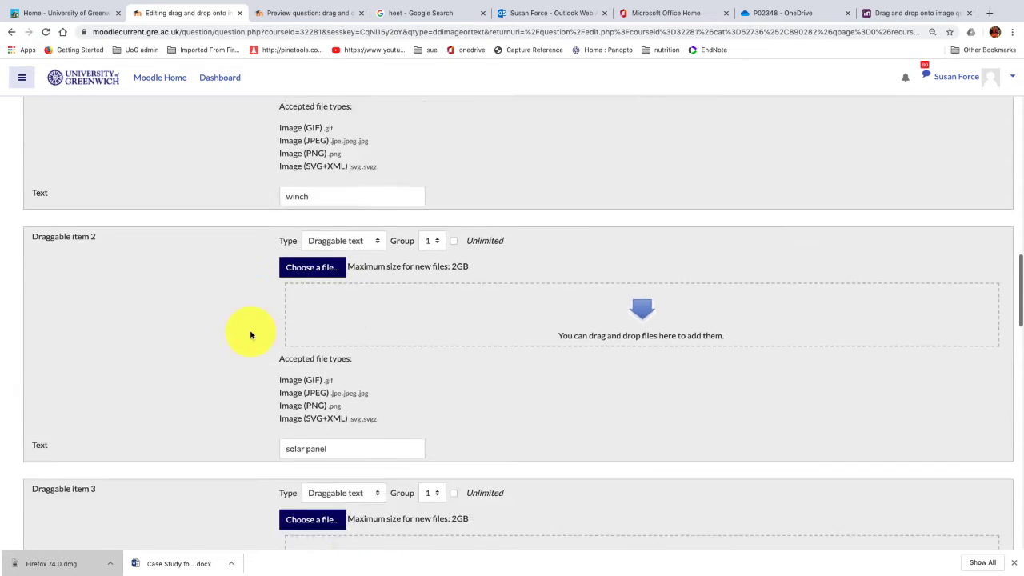
pyautogui.scroll(-10, 251, 332)
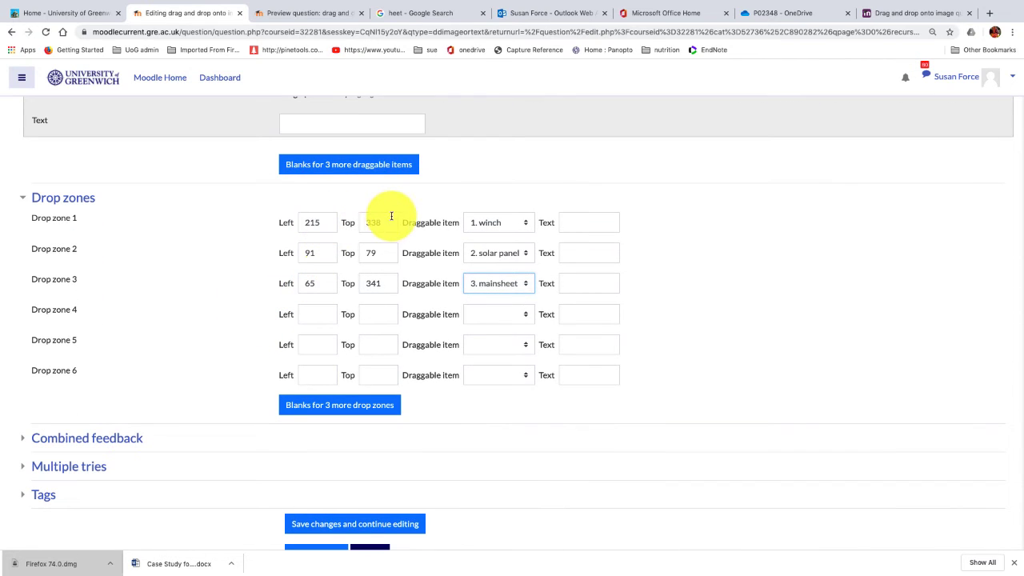
pyautogui.scroll(-2, 228, 361)
pyautogui.scroll(-1, 229, 361)
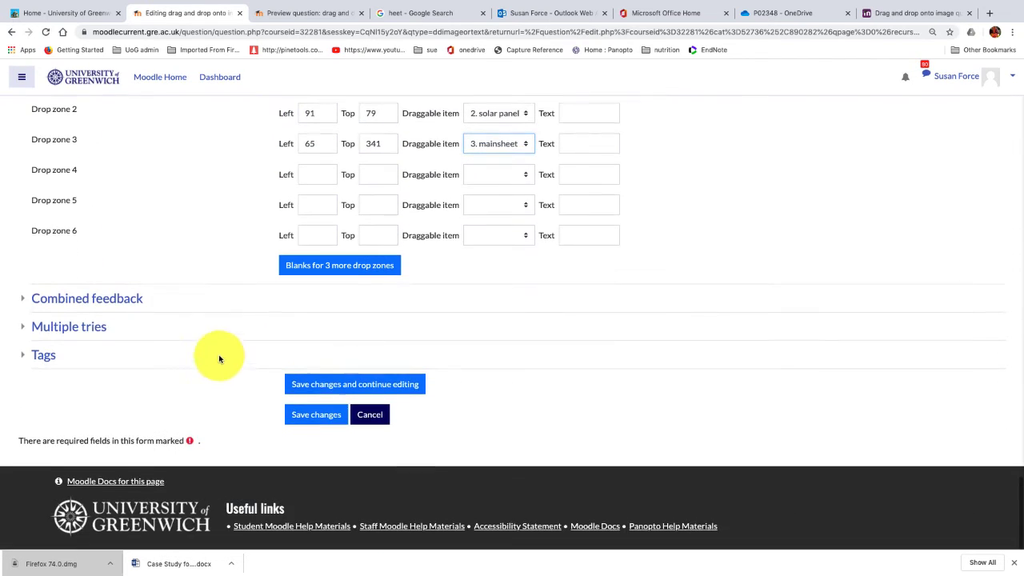
pyautogui.click(87, 328)
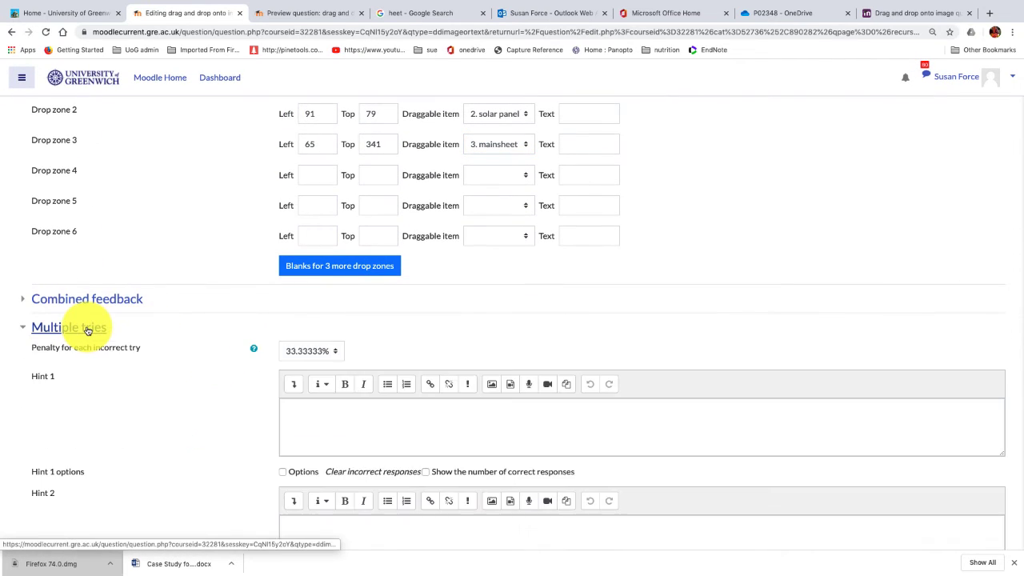
pyautogui.click(334, 355)
pyautogui.click(320, 398)
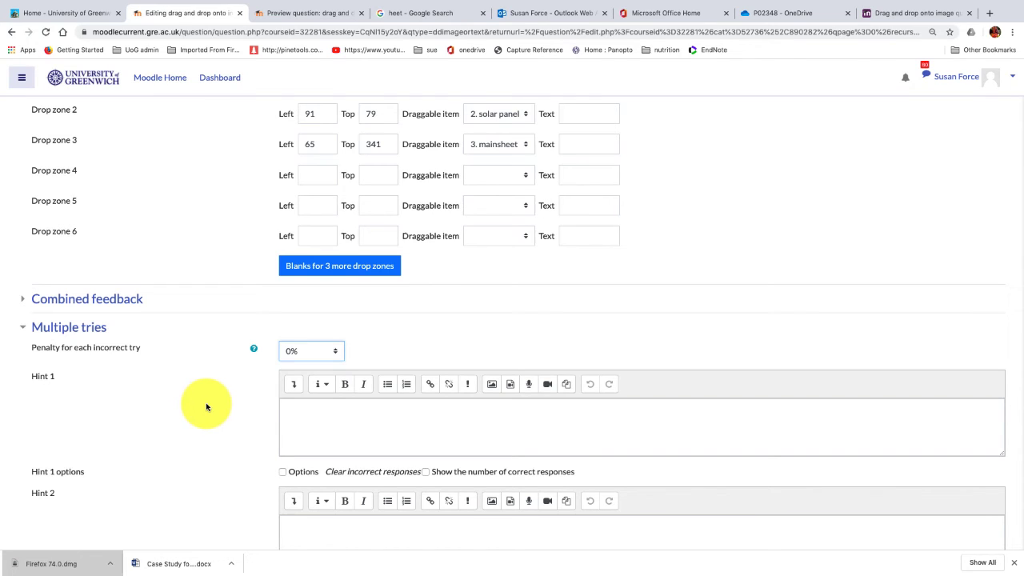
# Save the question while staying in editing, and open its preview.
pyautogui.scroll(-3, 229, 402)
pyautogui.scroll(-3, 226, 391)
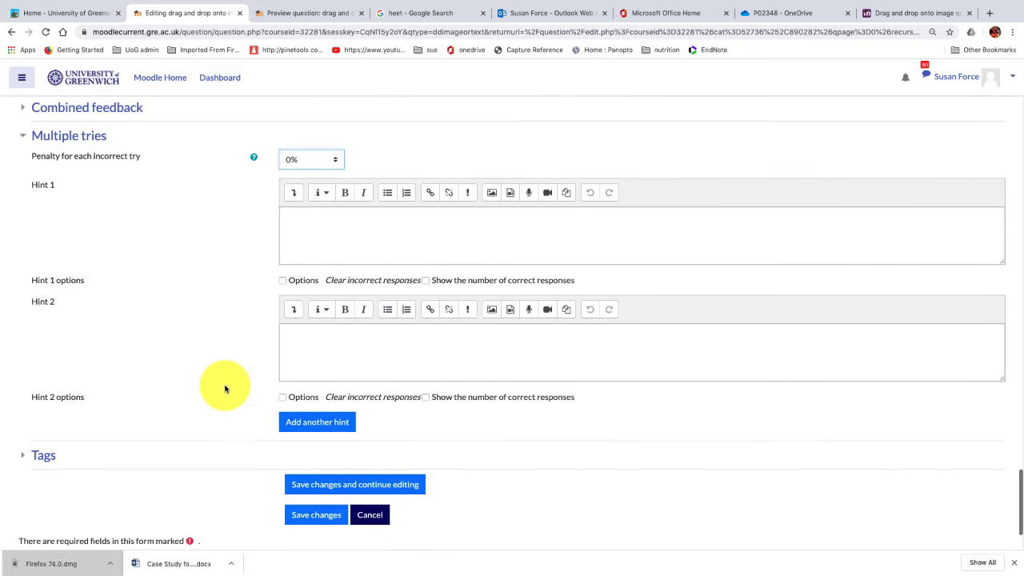
pyautogui.scroll(-2, 223, 388)
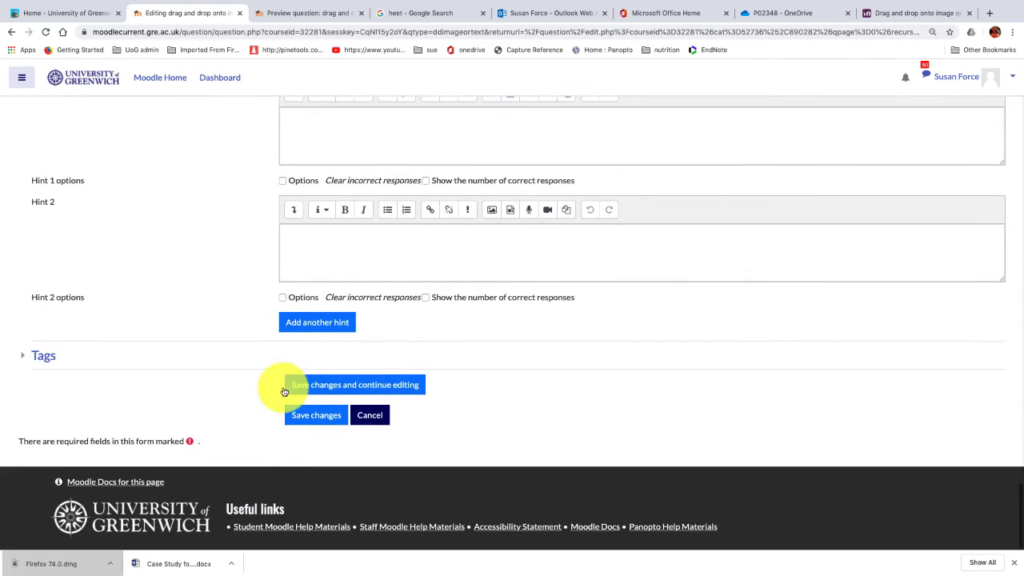
pyautogui.click(363, 387)
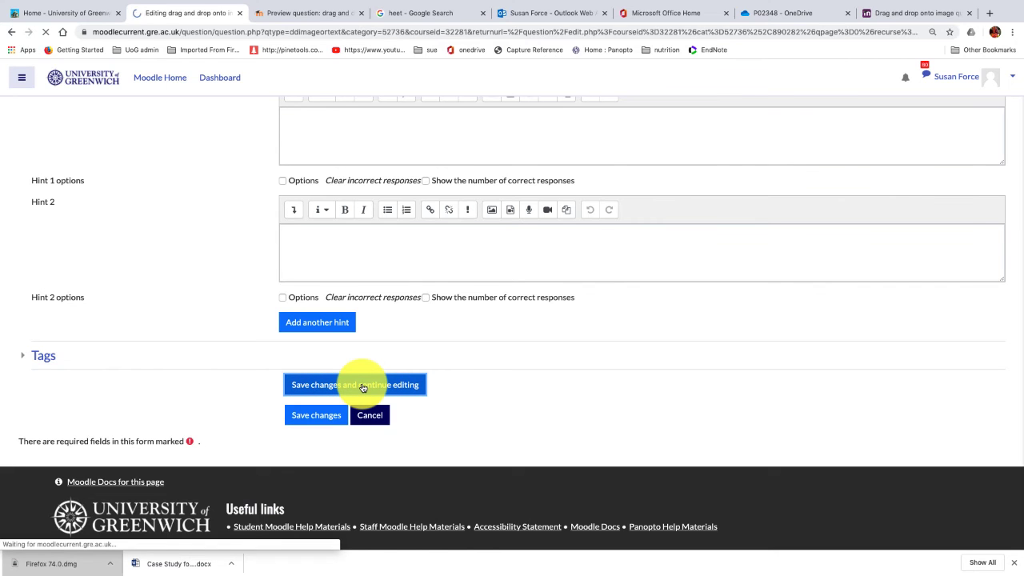
pyautogui.scroll(-15, 362, 384)
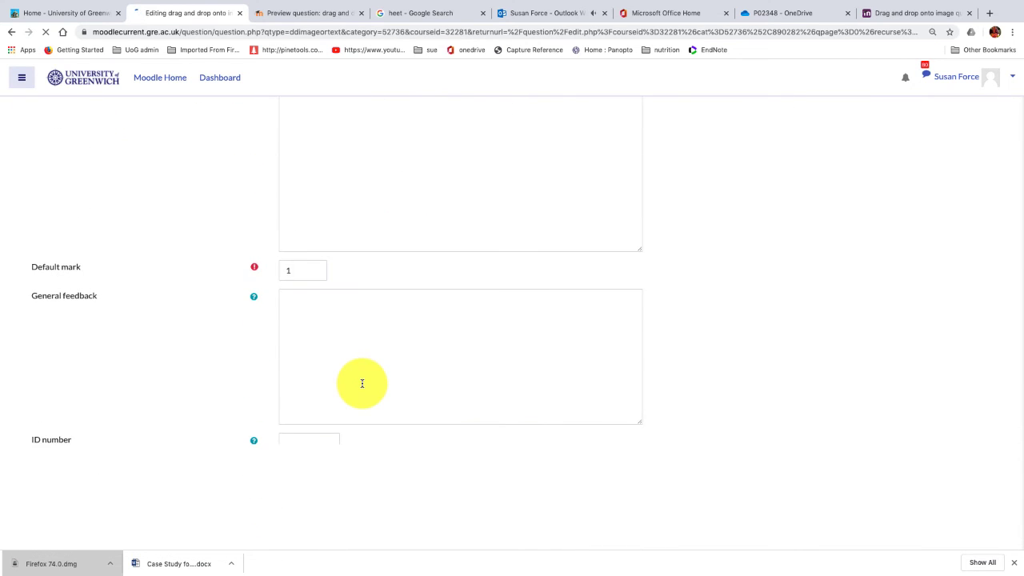
pyautogui.scroll(-3, 361, 387)
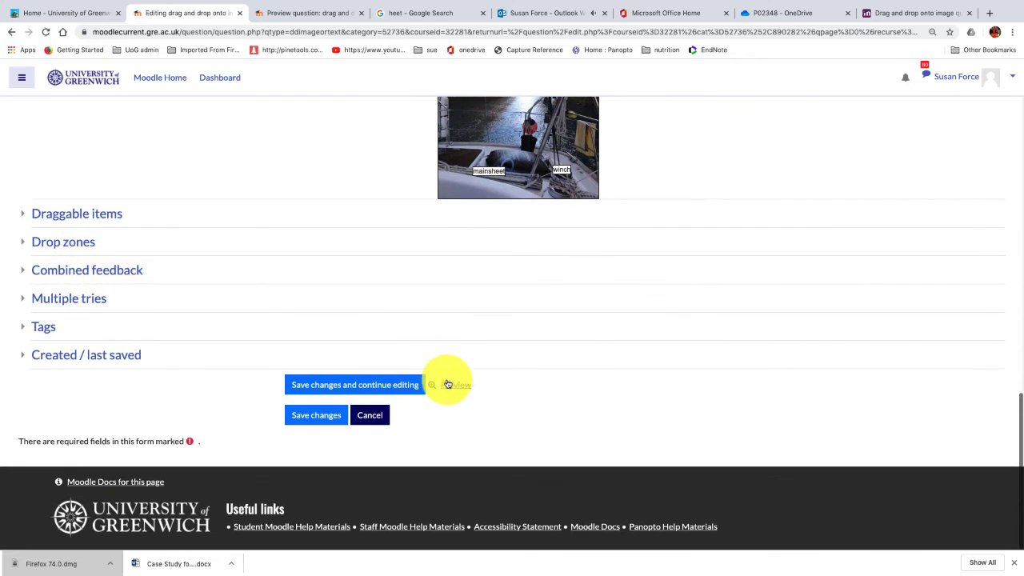
pyautogui.click(454, 388)
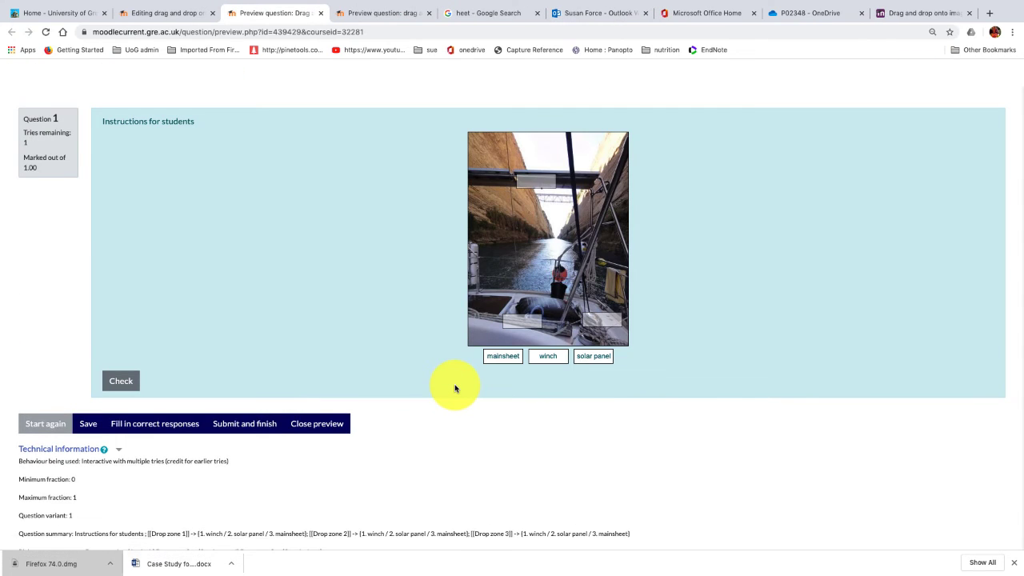
# Test the previewed question by placing mainsheet, winch and solar panel in their matching drop zones, check the answer and close the preview.
pyautogui.moveTo(484, 355); pyautogui.dragTo(513, 322)
pyautogui.moveTo(549, 357); pyautogui.dragTo(605, 321)
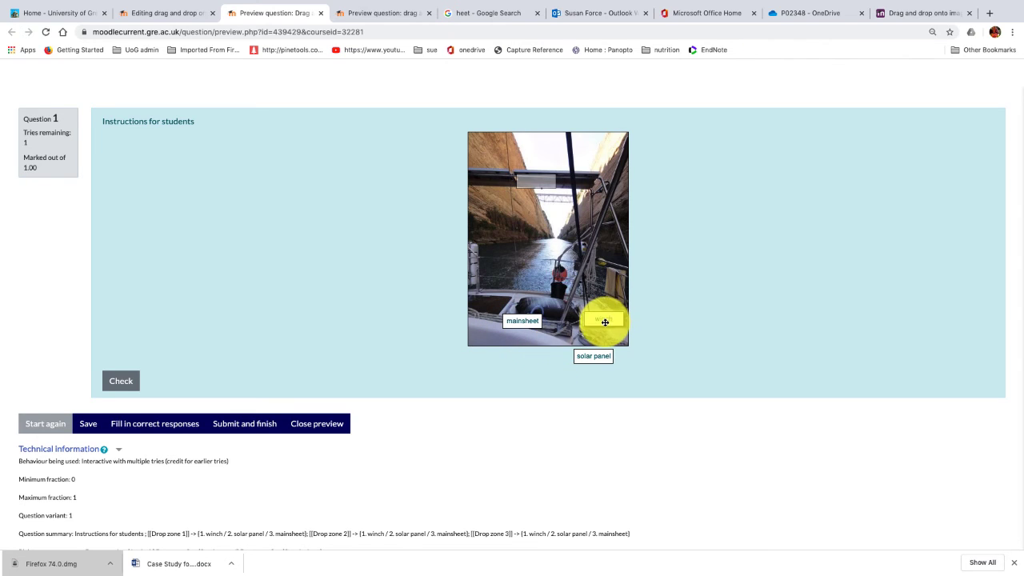
pyautogui.moveTo(604, 360); pyautogui.dragTo(537, 183)
pyautogui.click(122, 382)
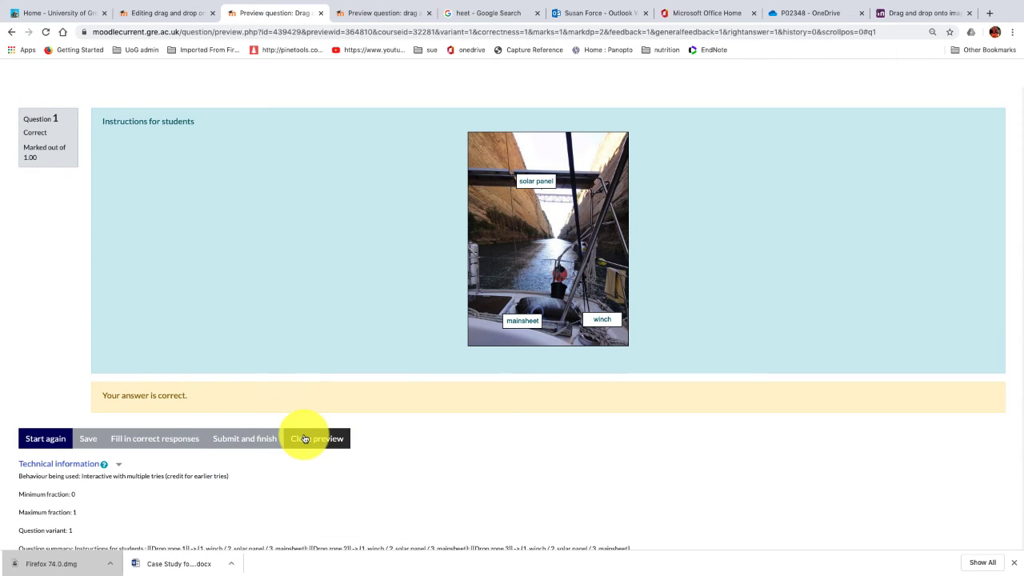
pyautogui.click(304, 438)
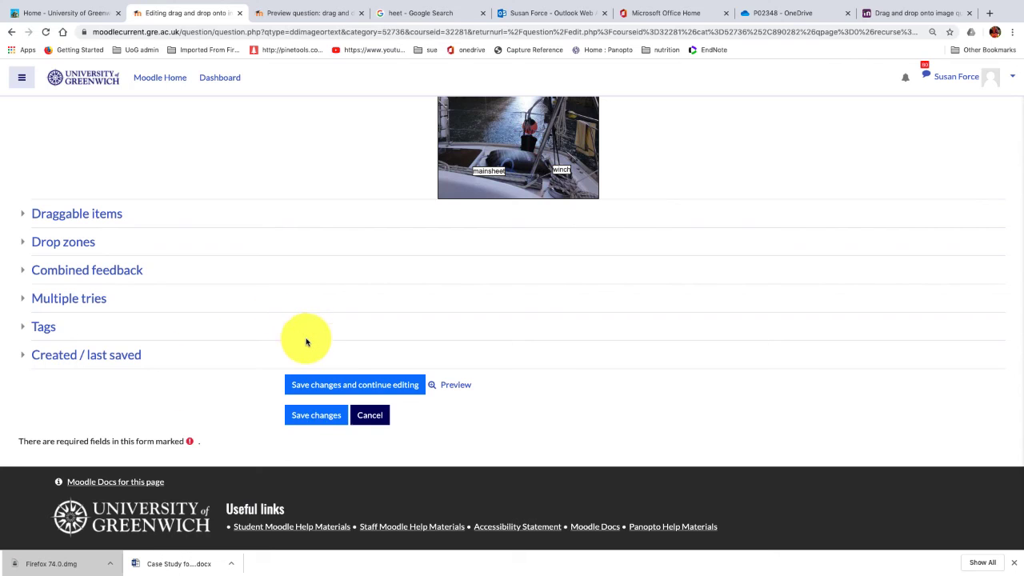
# Review the labelled boat photo in the question form and save the finished question.
pyautogui.scroll(4, 299, 336)
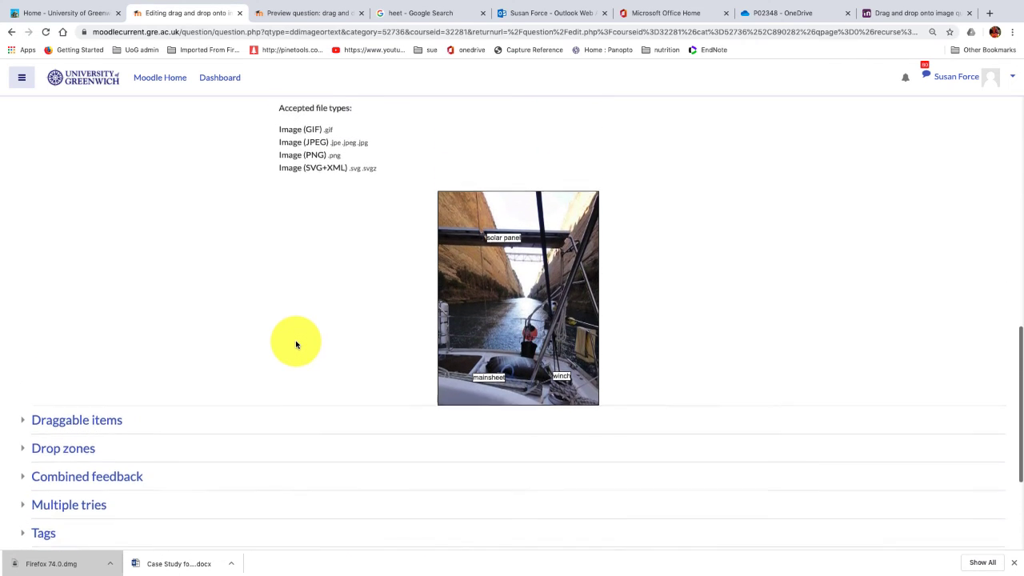
pyautogui.scroll(1, 296, 345)
pyautogui.scroll(-1, 296, 345)
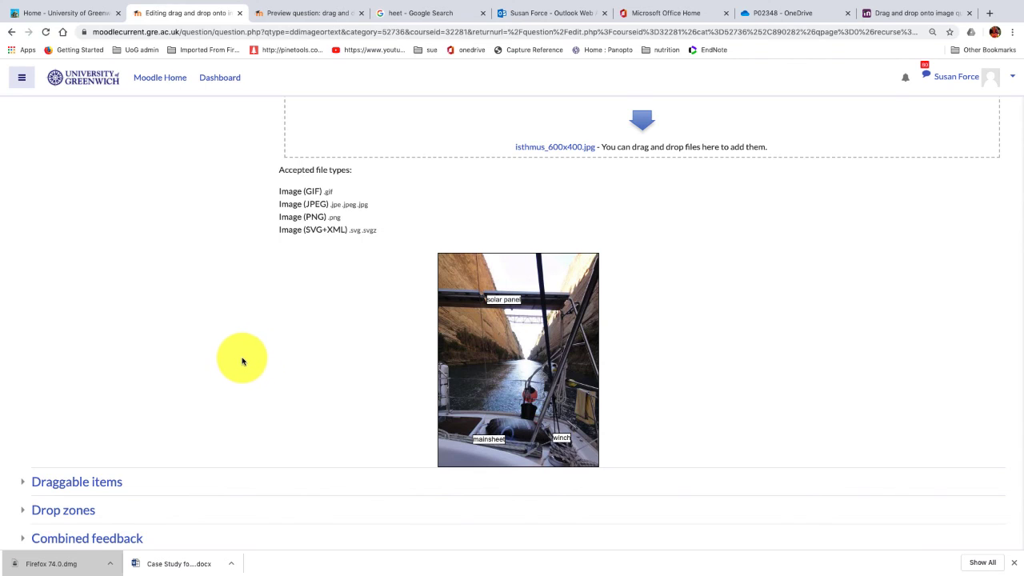
pyautogui.scroll(-3, 240, 360)
pyautogui.scroll(-3, 280, 382)
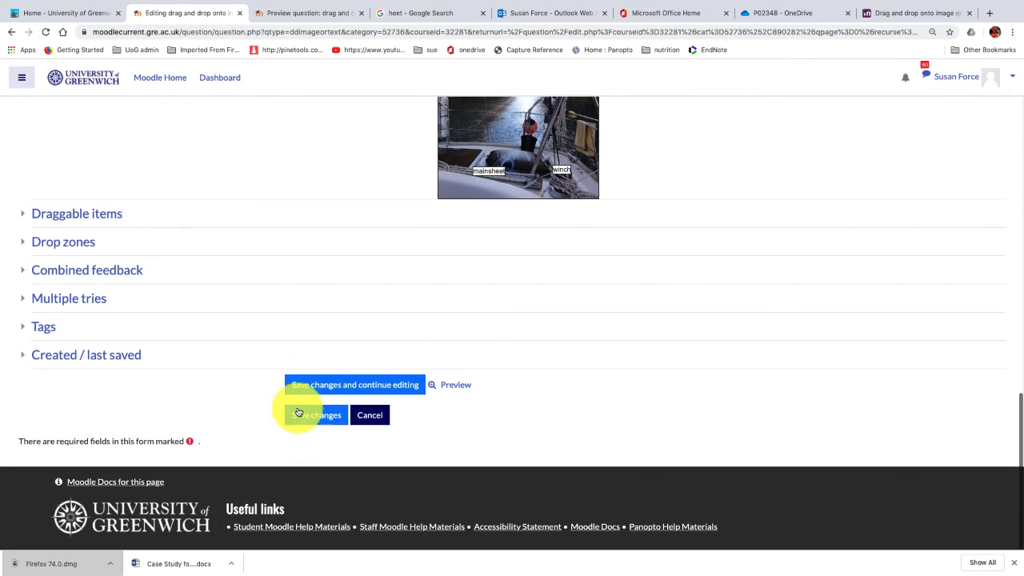
pyautogui.click(304, 415)
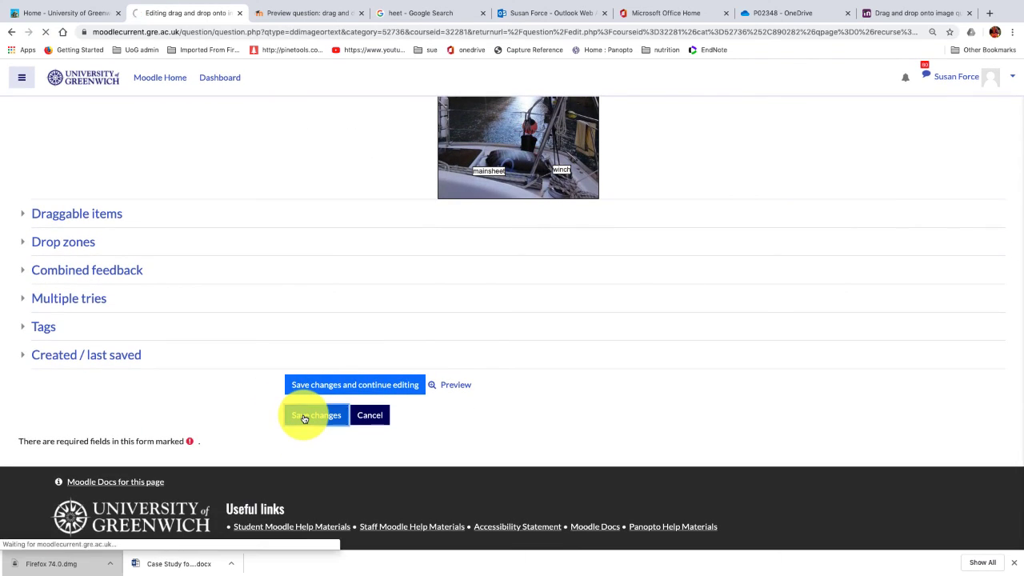